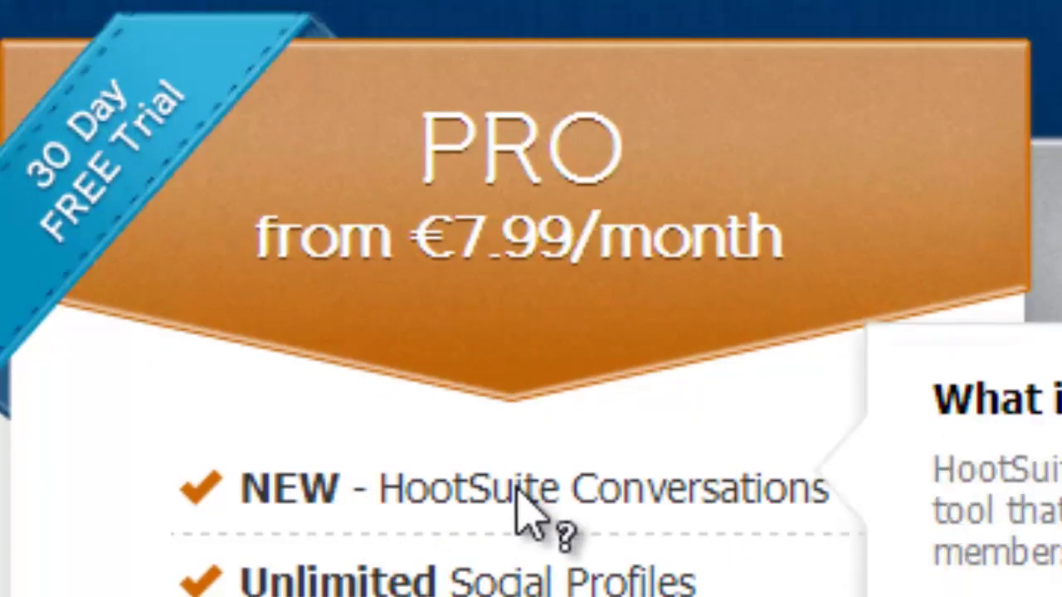
Compare the features and prices of the Enterprise, Pro and Free plans.
{"action": "mouse_move", "coordinate": [570, 532]}
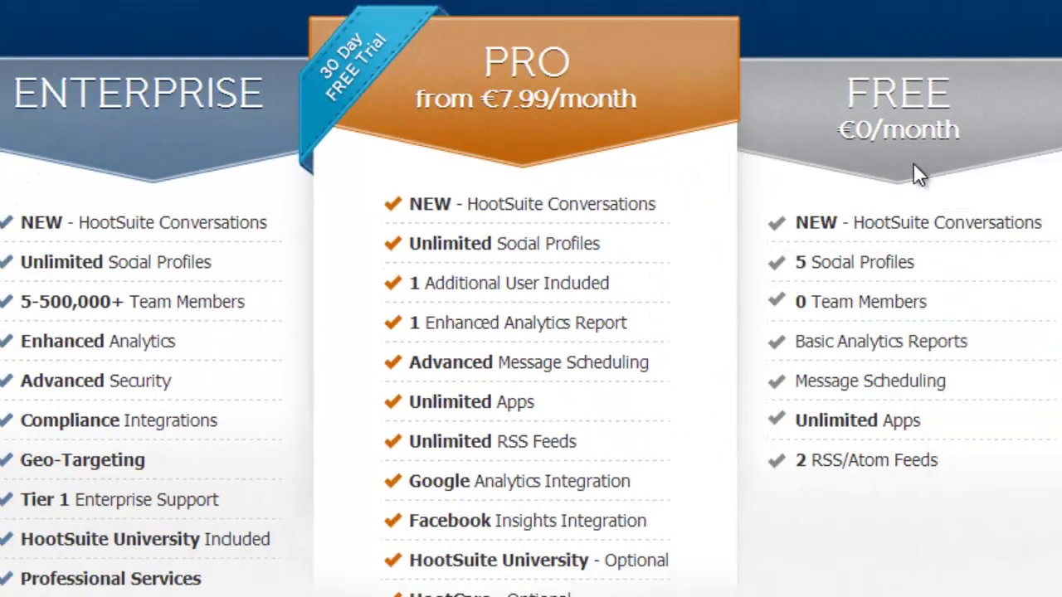
{"action": "mouse_move", "coordinate": [863, 274]}
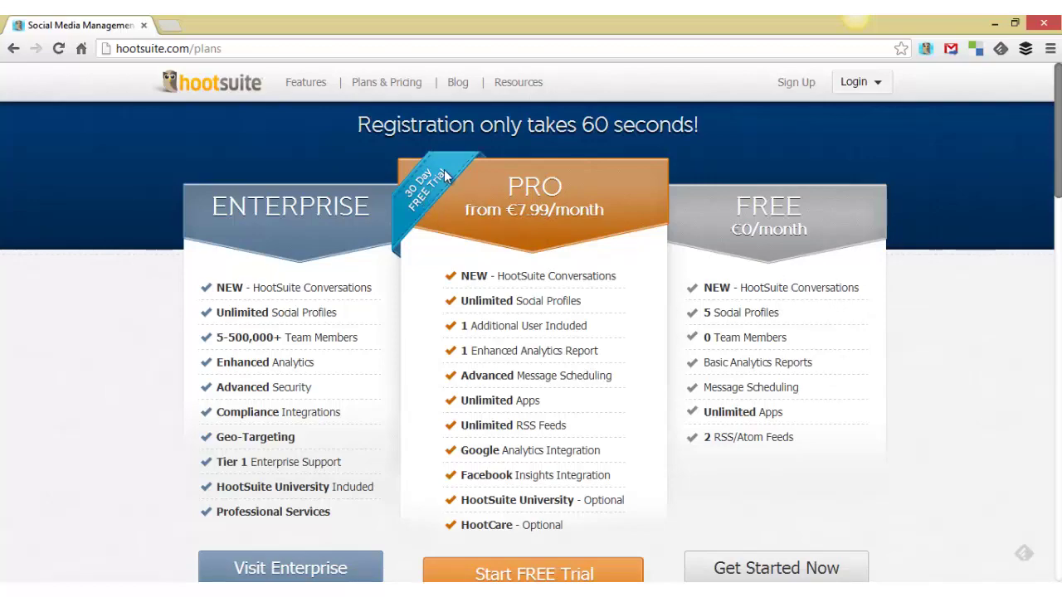
{"action": "scroll", "coordinate": [581, 249], "scroll_direction": "down", "scroll_amount": 3}
{"action": "scroll", "coordinate": [760, 168], "scroll_direction": "up", "scroll_amount": 3}
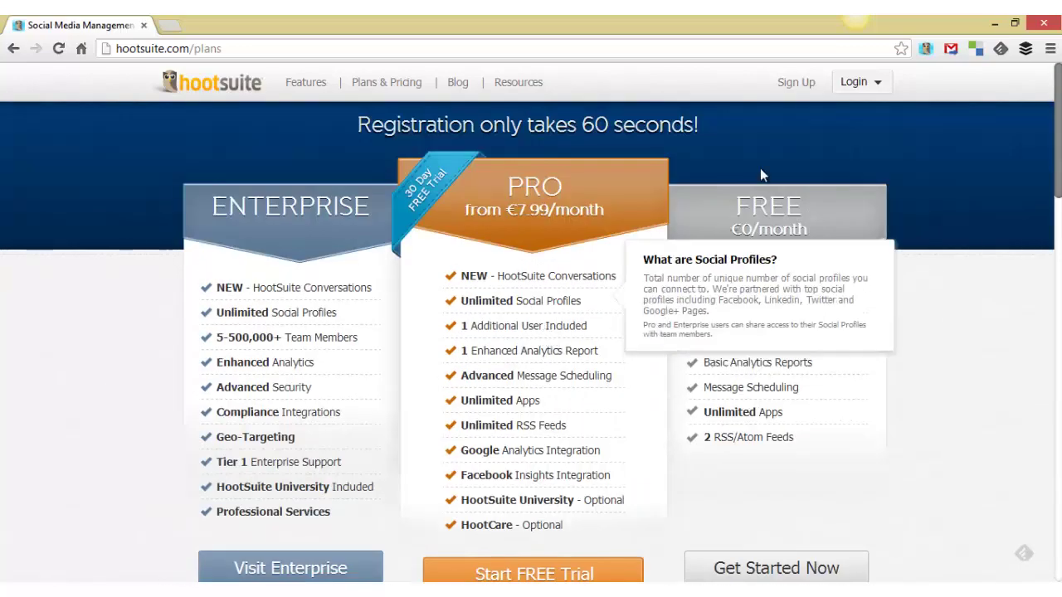
Log in to the HootSuite dashboard with the saved account credentials.
{"action": "left_click", "coordinate": [856, 82]}
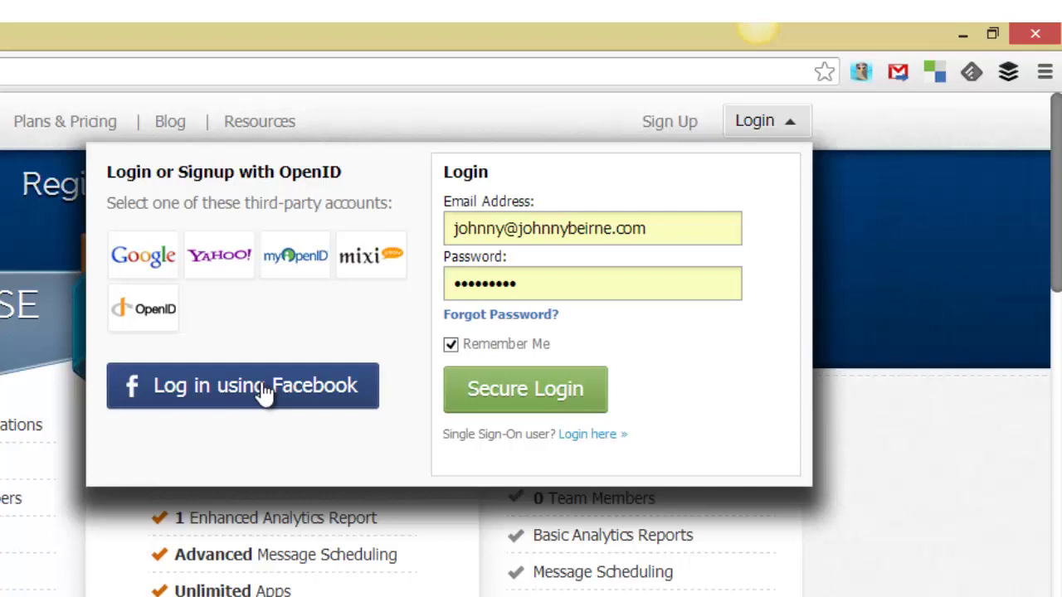
{"action": "left_click", "coordinate": [531, 397]}
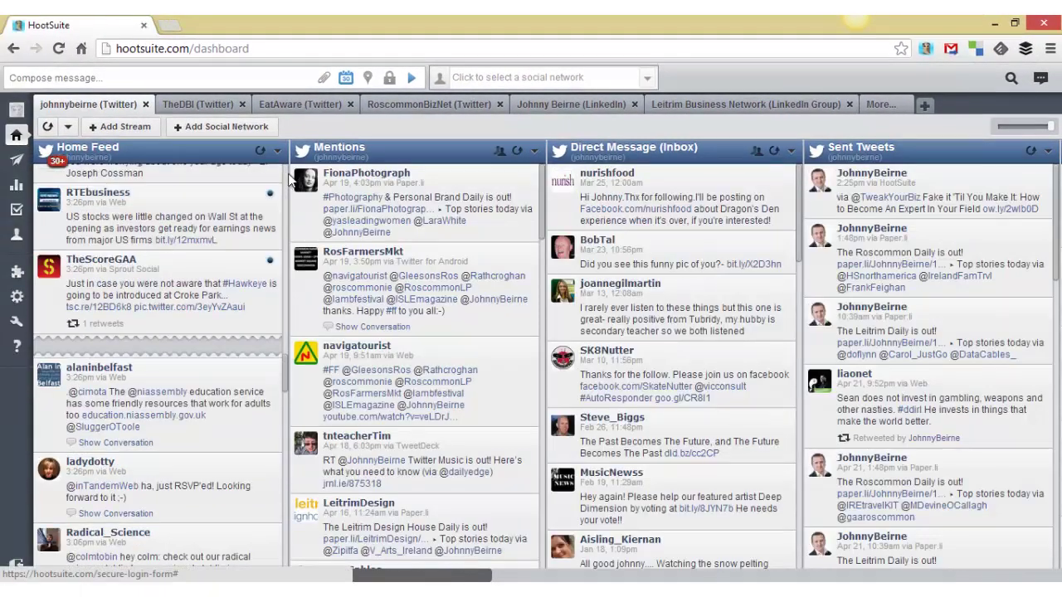
Examine the personal Twitter account's streams, from the Home Feed through the #socialmedia, #clickbank, camtasia and kajabi searches.
{"action": "scroll", "coordinate": [284, 177], "scroll_direction": "up", "scroll_amount": 10}
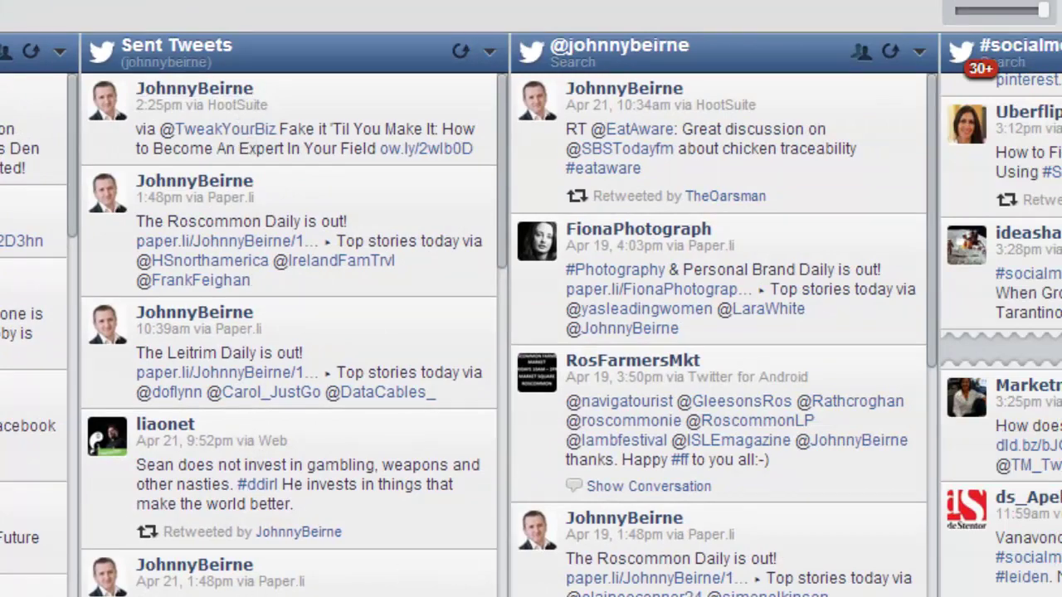
{"action": "scroll", "coordinate": [531, 332], "scroll_direction": "right", "scroll_amount": 5}
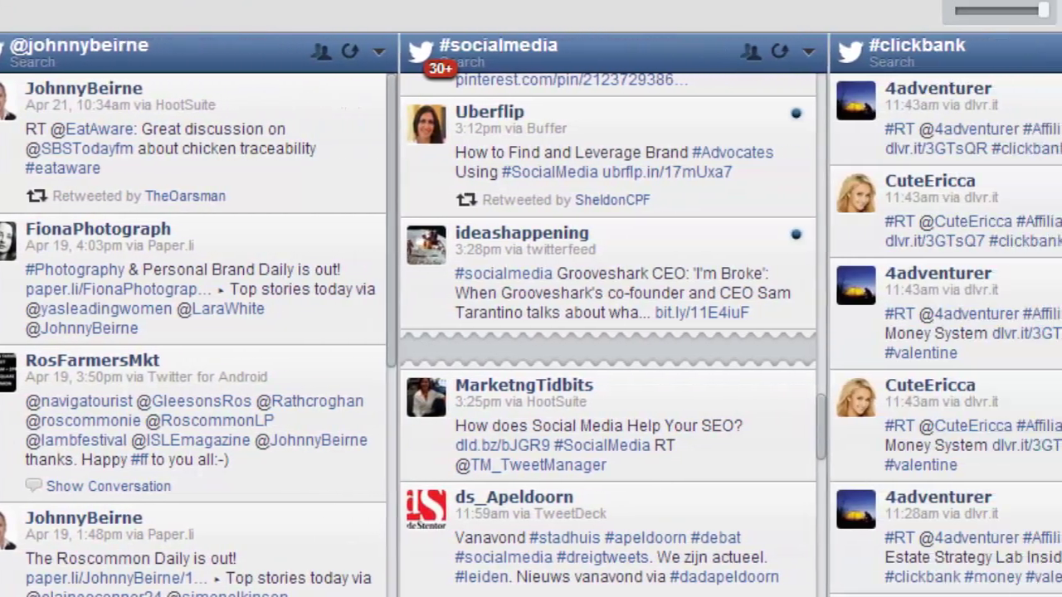
{"action": "scroll", "coordinate": [531, 332], "scroll_direction": "right", "scroll_amount": 2}
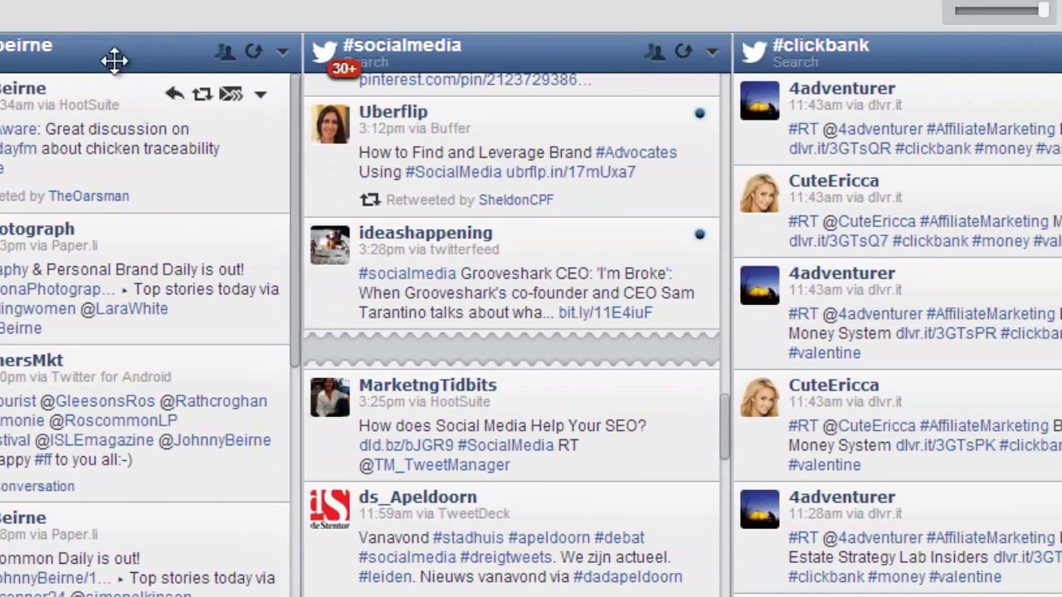
{"action": "scroll", "coordinate": [295, 420], "scroll_direction": "right", "scroll_amount": 4}
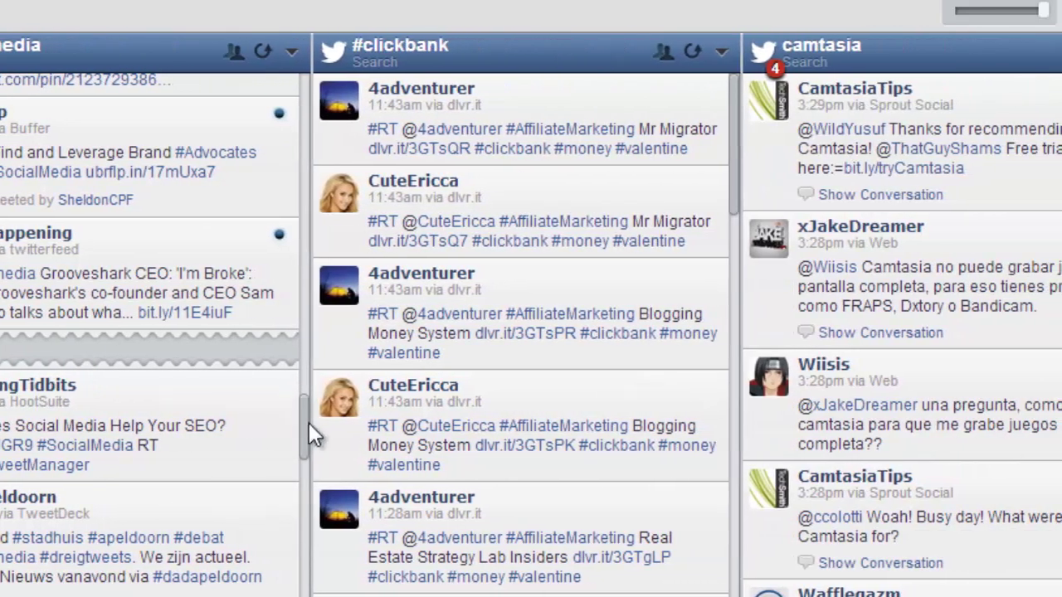
{"action": "left_click_drag", "start_coordinate": [302, 429], "coordinate": [304, 47]}
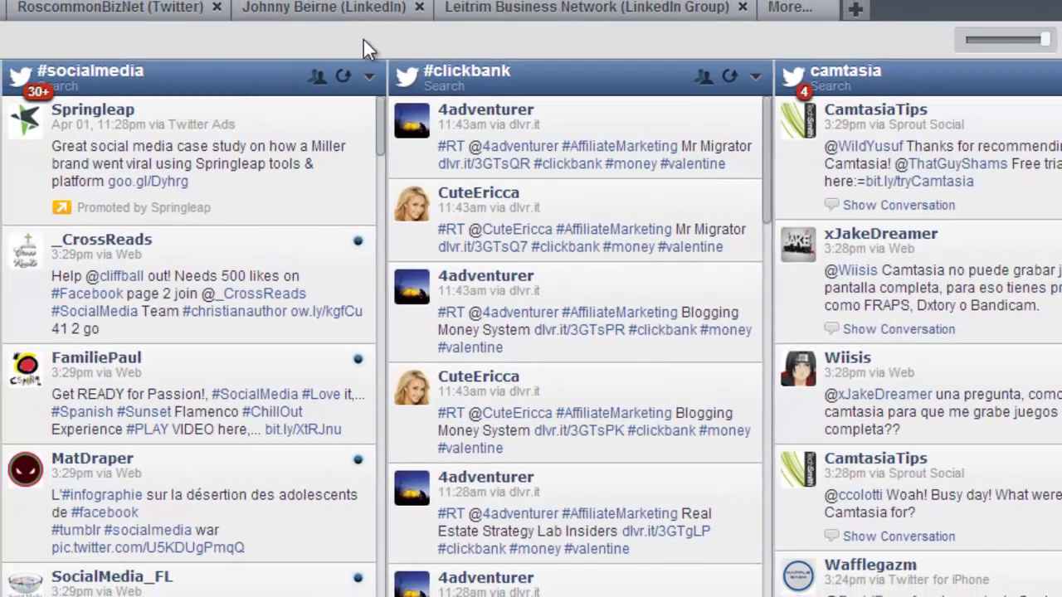
{"action": "scroll", "coordinate": [531, 332], "scroll_direction": "right", "scroll_amount": 3}
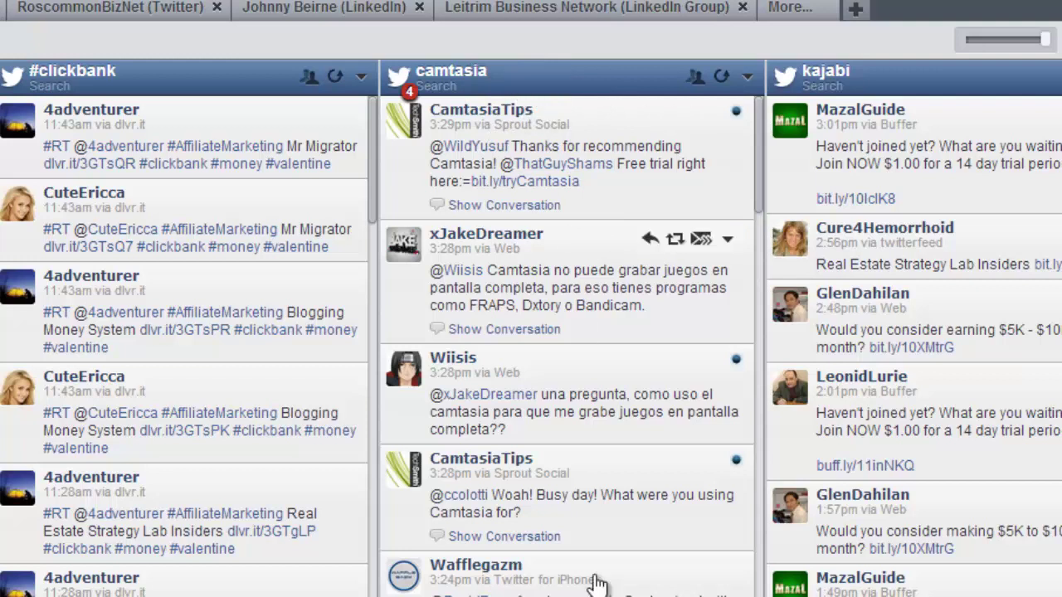
{"action": "scroll", "coordinate": [531, 329], "scroll_direction": "right", "scroll_amount": 2}
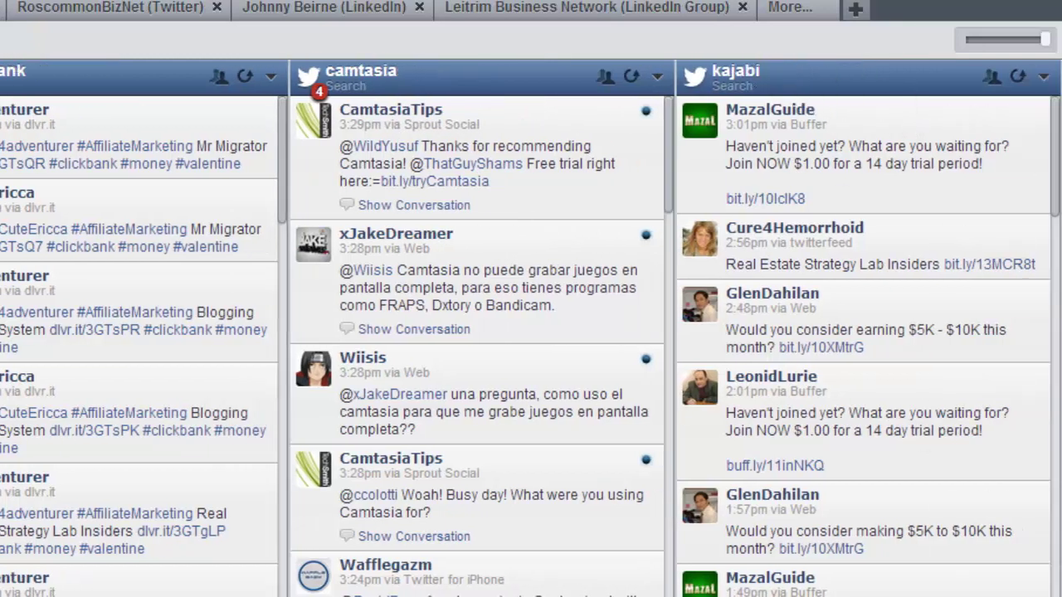
{"action": "scroll", "coordinate": [531, 328], "scroll_direction": "left", "scroll_amount": 15}
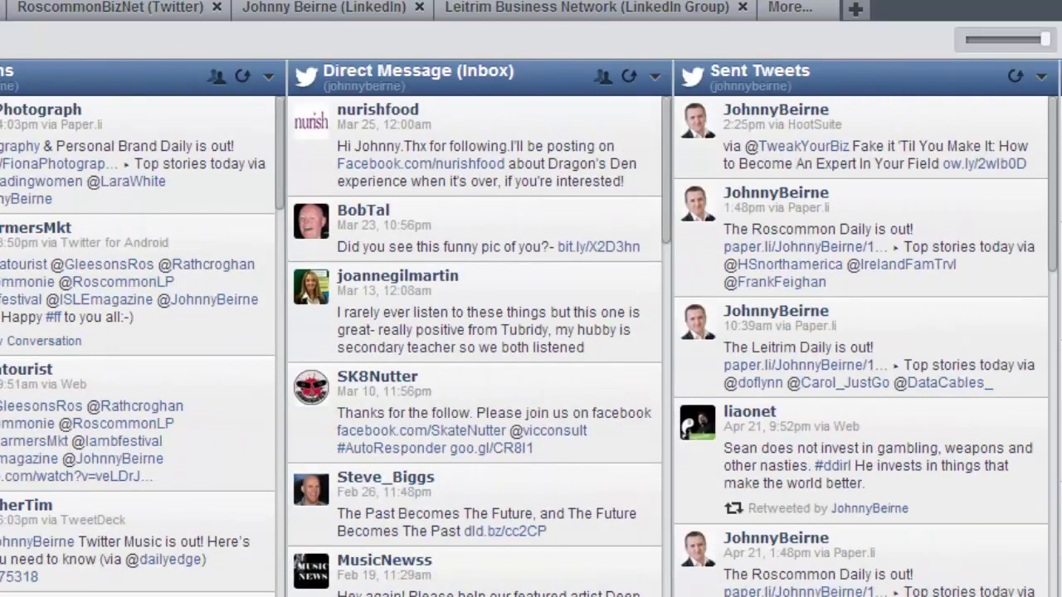
View TheDBI's Twitter streams and browse the older entries in the personal LinkedIn account's My Updates stream.
{"action": "left_click", "coordinate": [211, 10]}
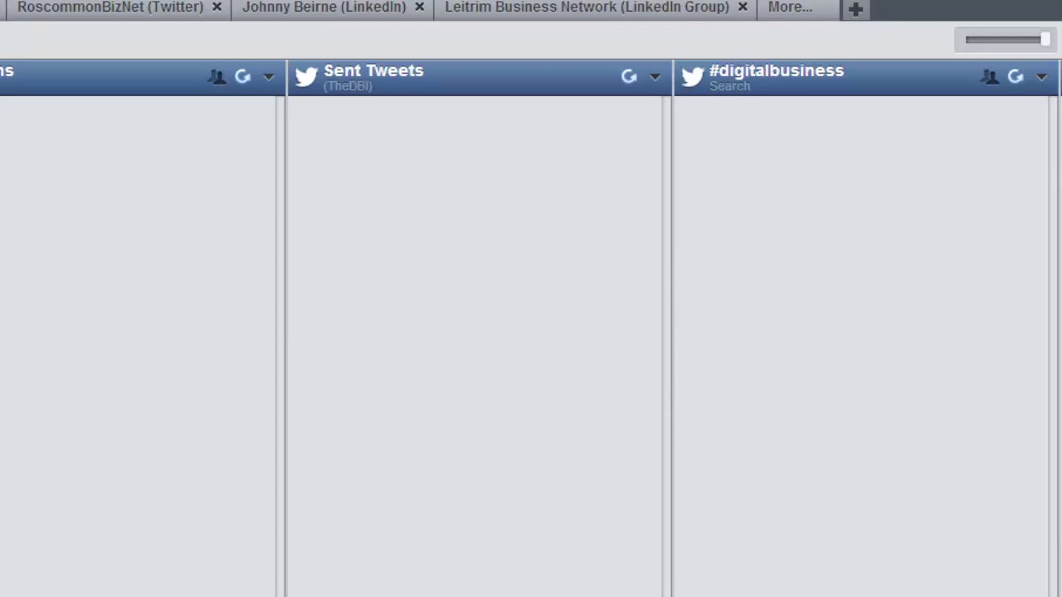
{"action": "left_click", "coordinate": [299, 8]}
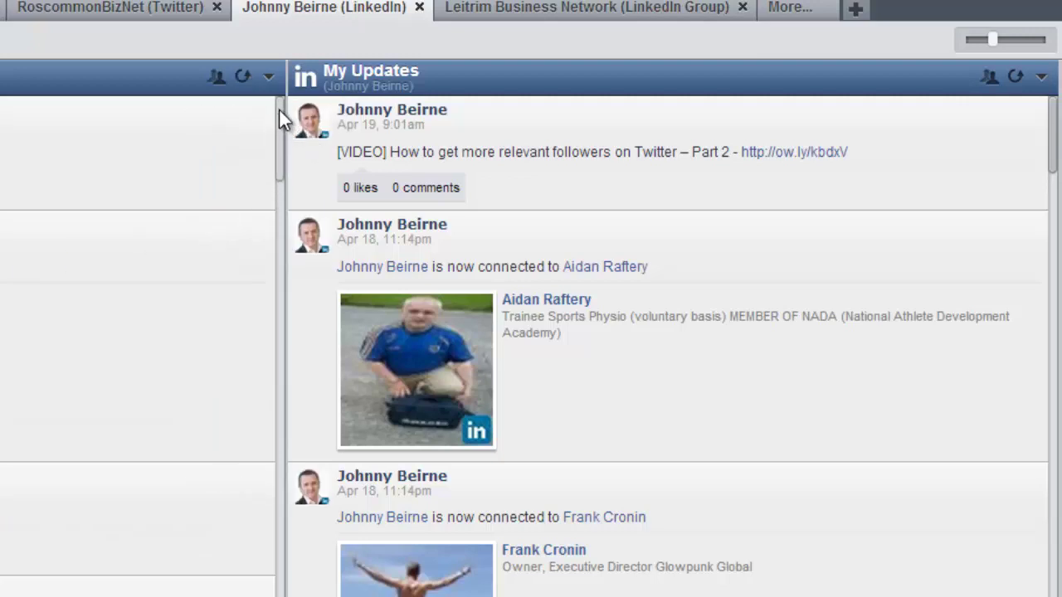
{"action": "left_click_drag", "start_coordinate": [279, 109], "coordinate": [294, 90]}
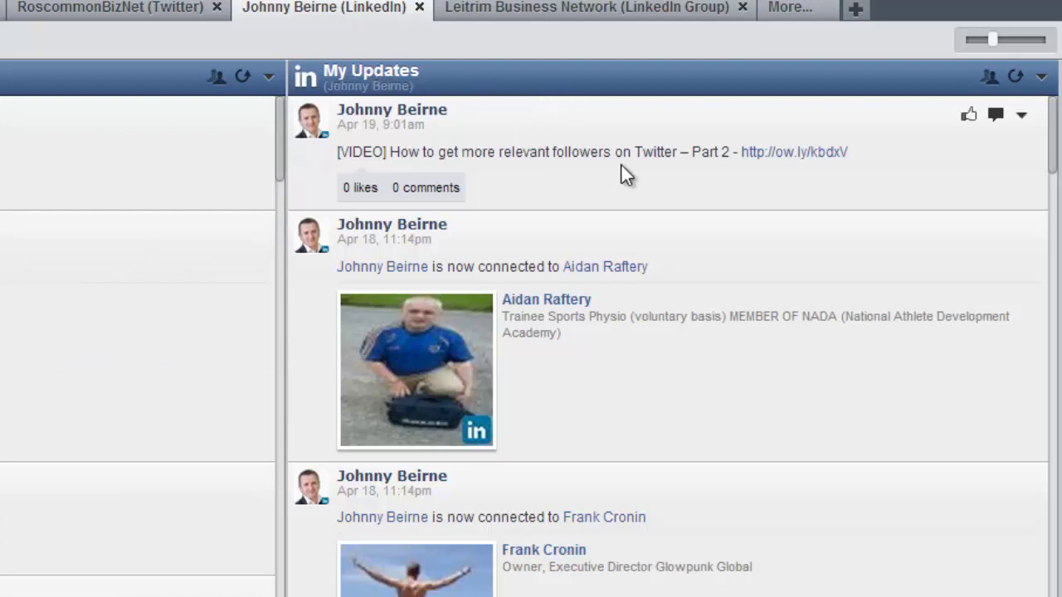
{"action": "left_click_drag", "start_coordinate": [1051, 130], "coordinate": [1047, 453]}
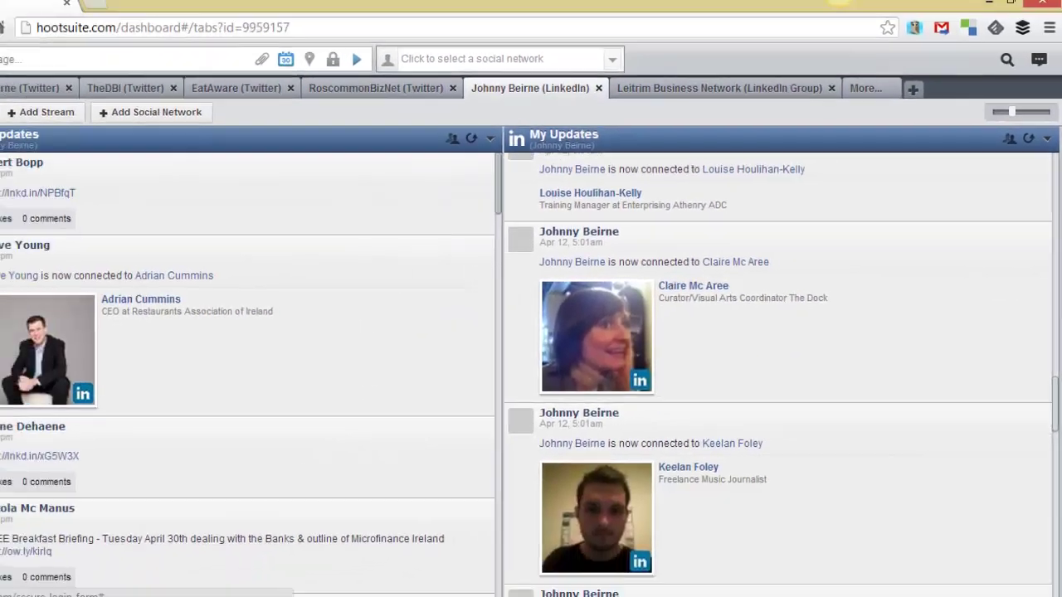
{"action": "left_click_drag", "start_coordinate": [1054, 405], "coordinate": [1055, 539]}
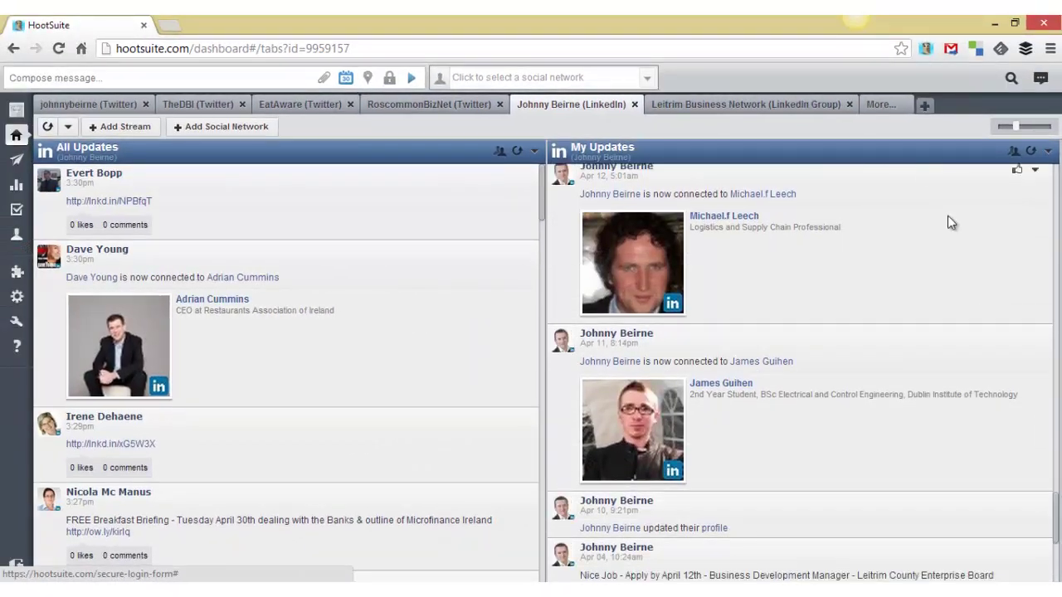
Check the additional account tabs, view the personal Facebook page's streams and return to the first Twitter account's tab.
{"action": "left_click", "coordinate": [880, 104]}
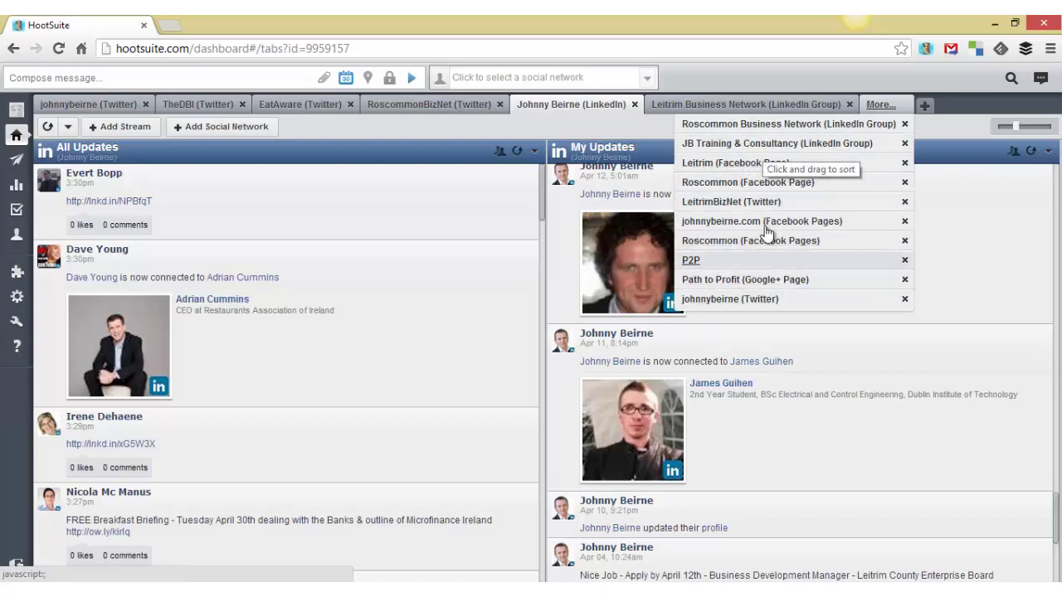
{"action": "left_click", "coordinate": [58, 104]}
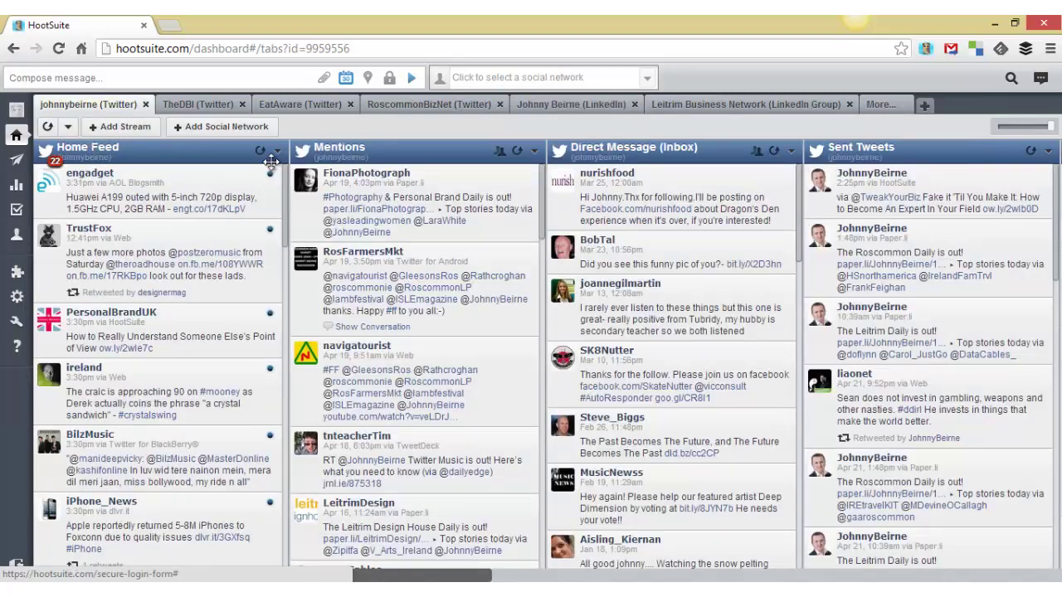
{"action": "left_click", "coordinate": [879, 106]}
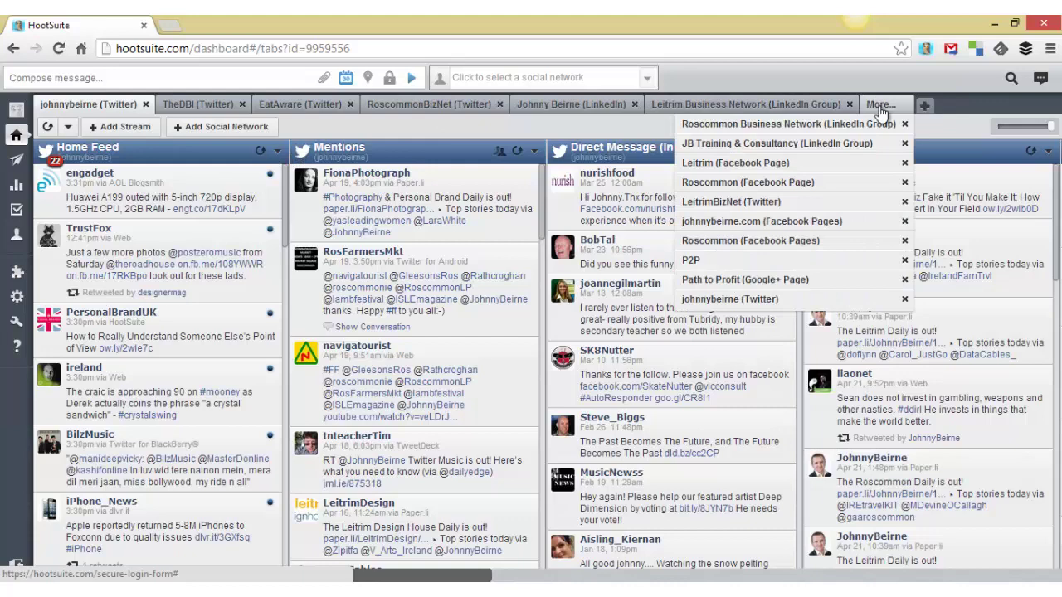
{"action": "left_click", "coordinate": [764, 222]}
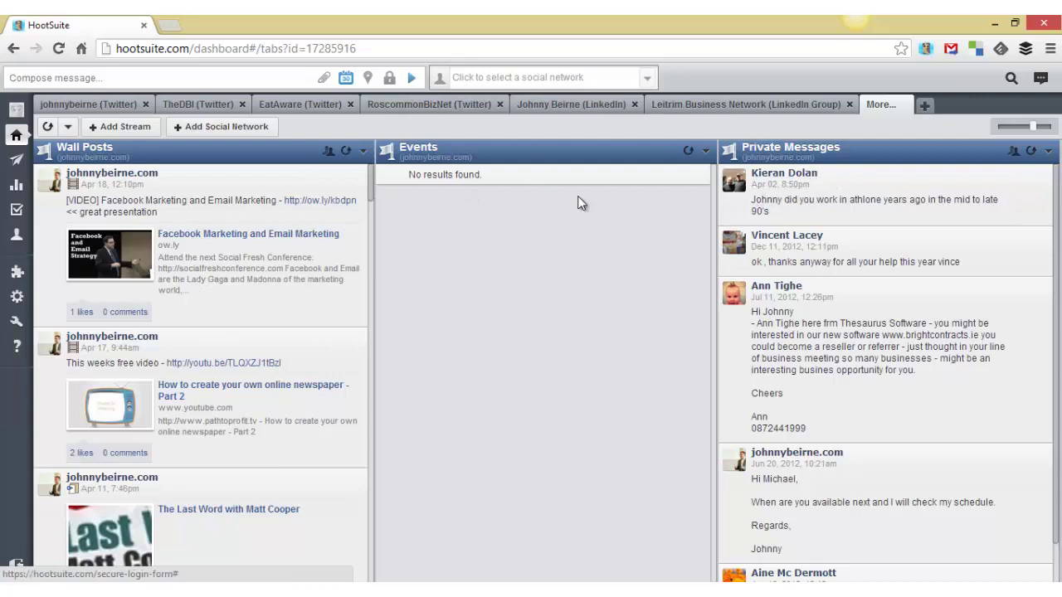
{"action": "left_click", "coordinate": [893, 106]}
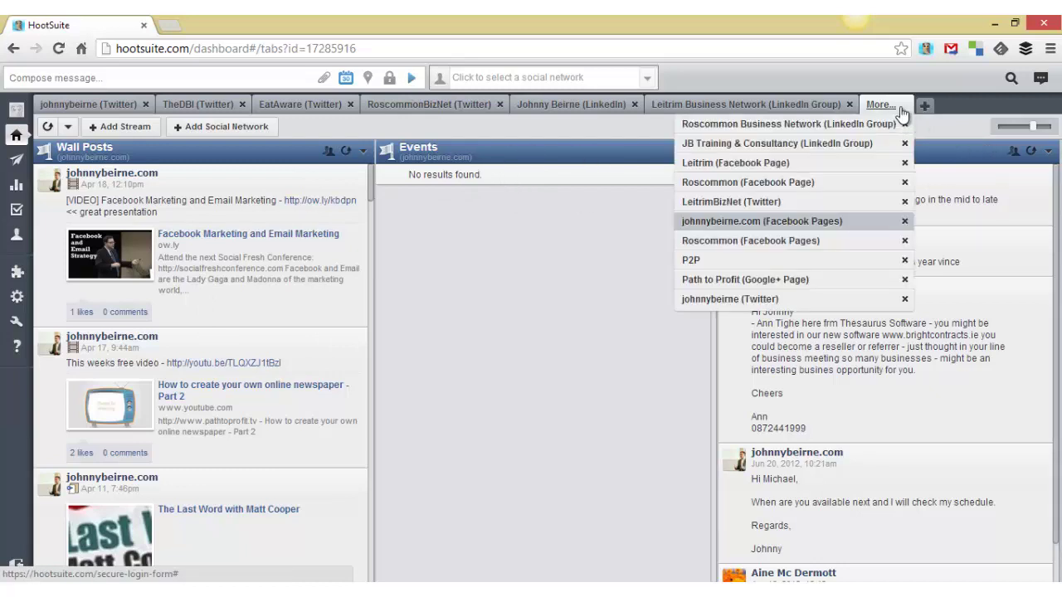
{"action": "left_click", "coordinate": [112, 104]}
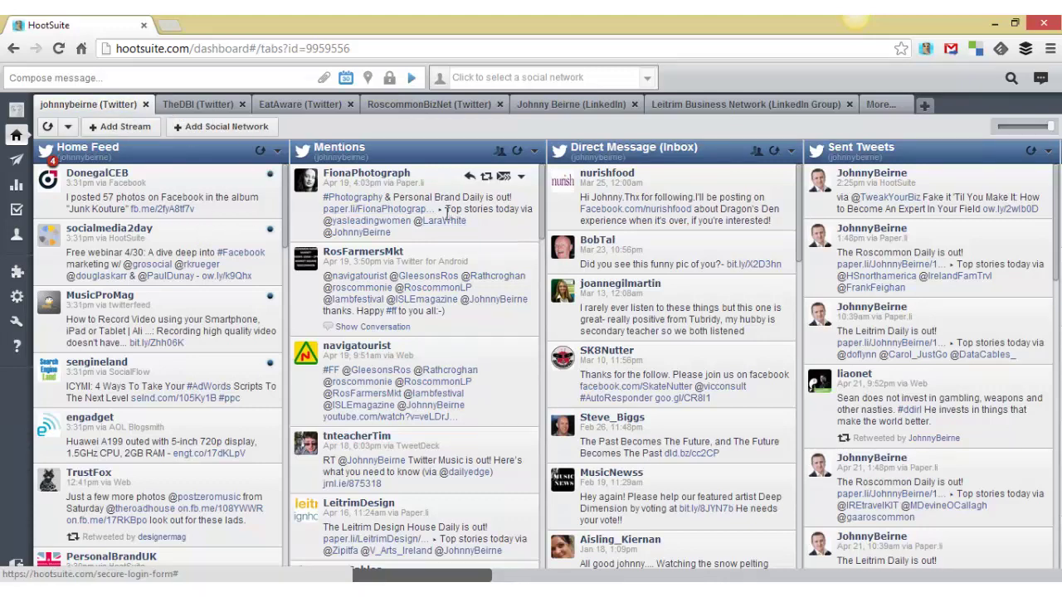
Compose a new message reading "send an message" and check its field for adding and shrinking a link.
{"action": "left_click", "coordinate": [210, 76]}
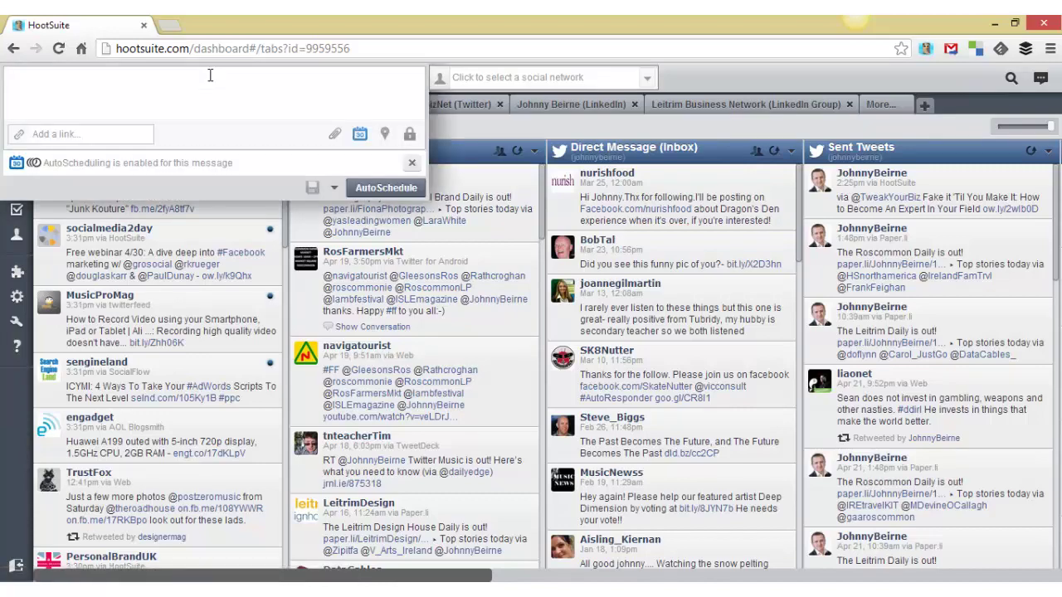
{"action": "type", "text": "send an "}
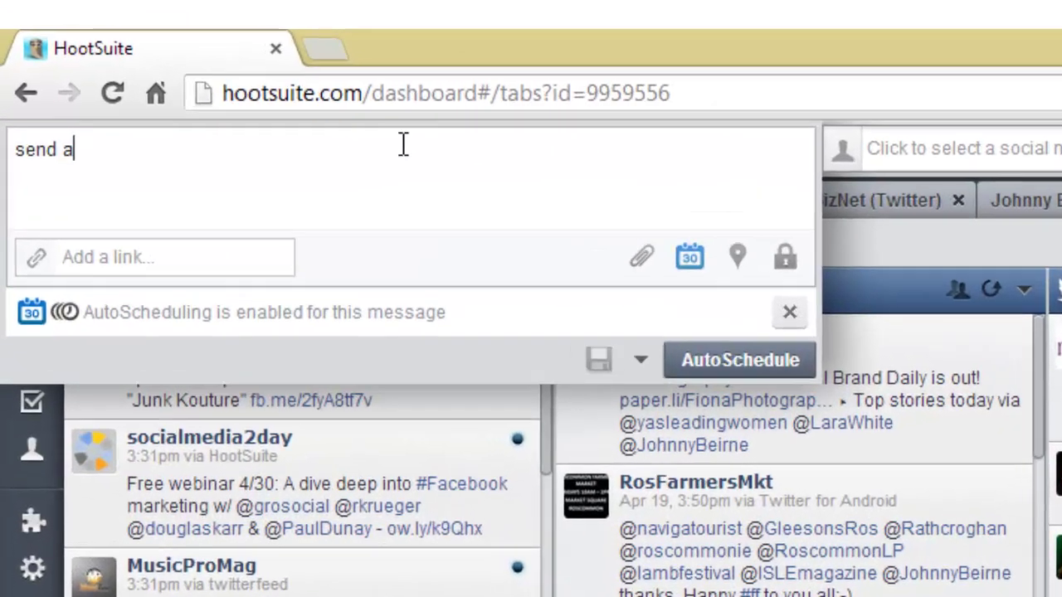
{"action": "type", "text": "message"}
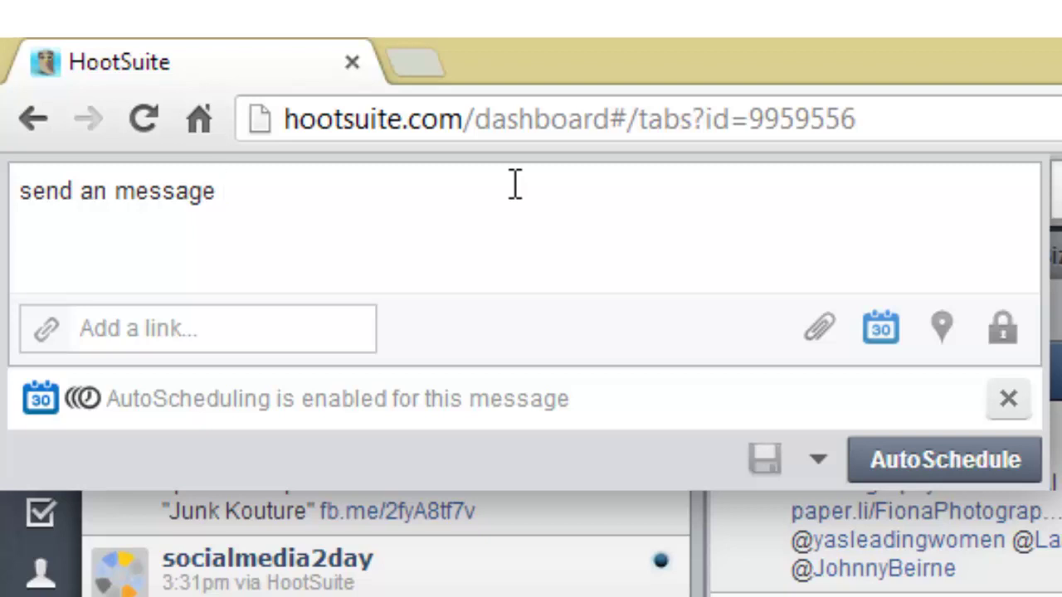
{"action": "left_click_drag", "start_coordinate": [310, 204], "coordinate": [7, 169]}
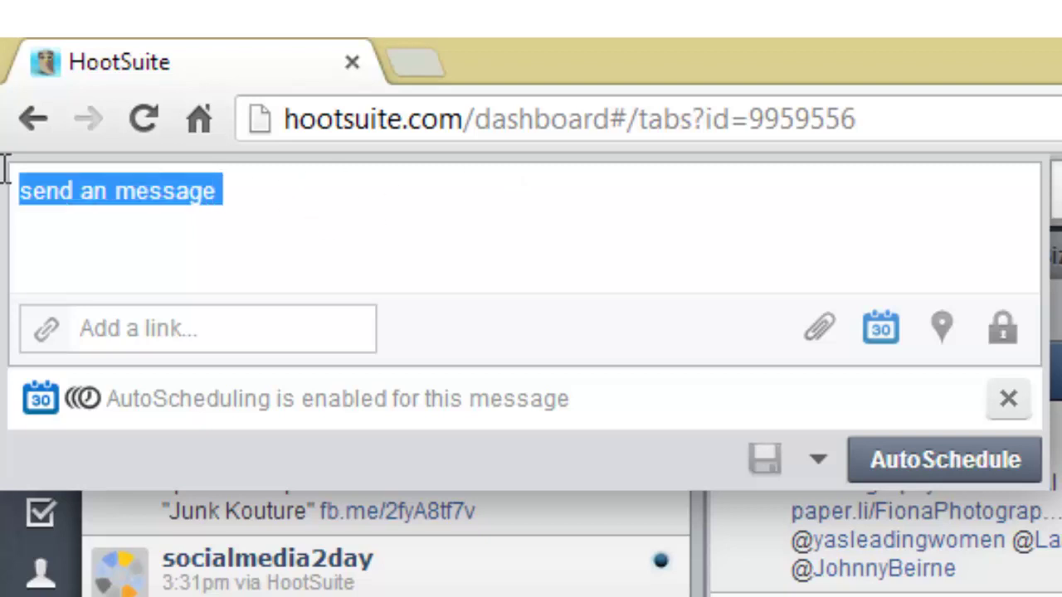
{"action": "left_click", "coordinate": [279, 331]}
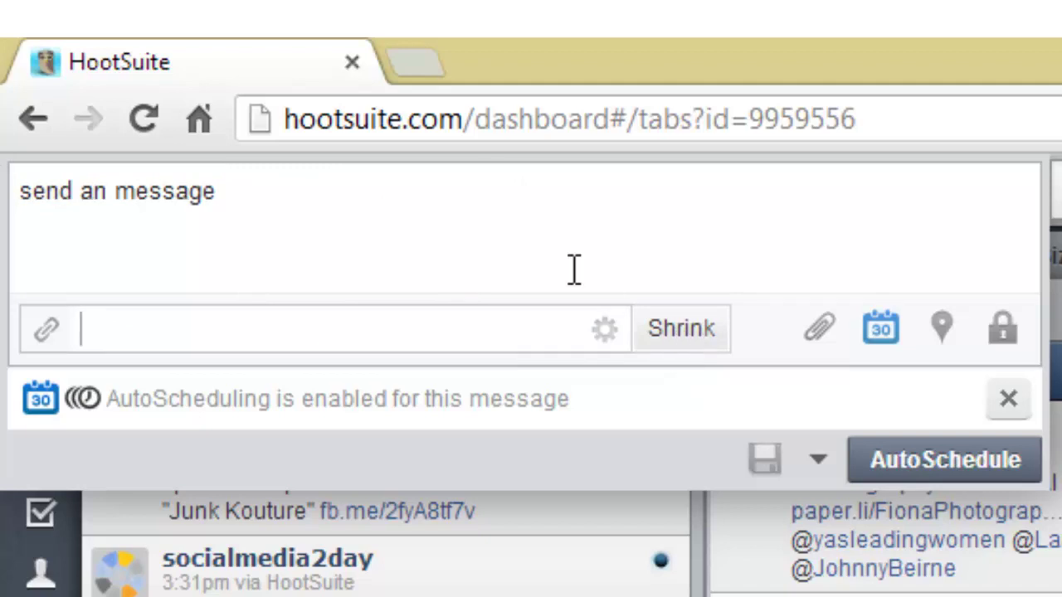
{"action": "left_click", "coordinate": [429, 213]}
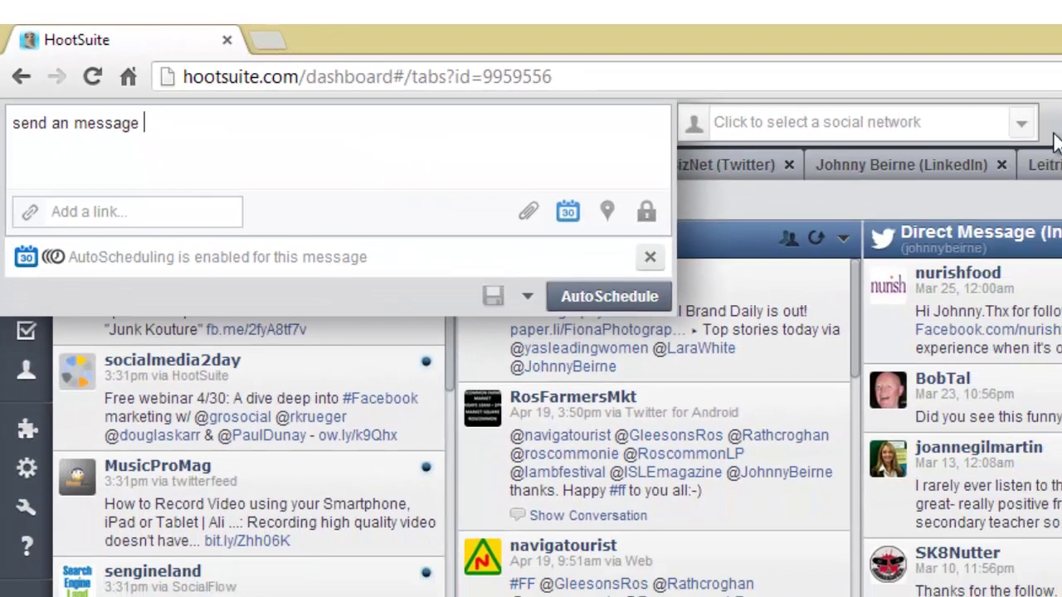
Select the personal Twitter account, the LeitrimBizNet Twitter account and the personal Facebook page as destinations for the message.
{"action": "left_click", "coordinate": [1025, 123]}
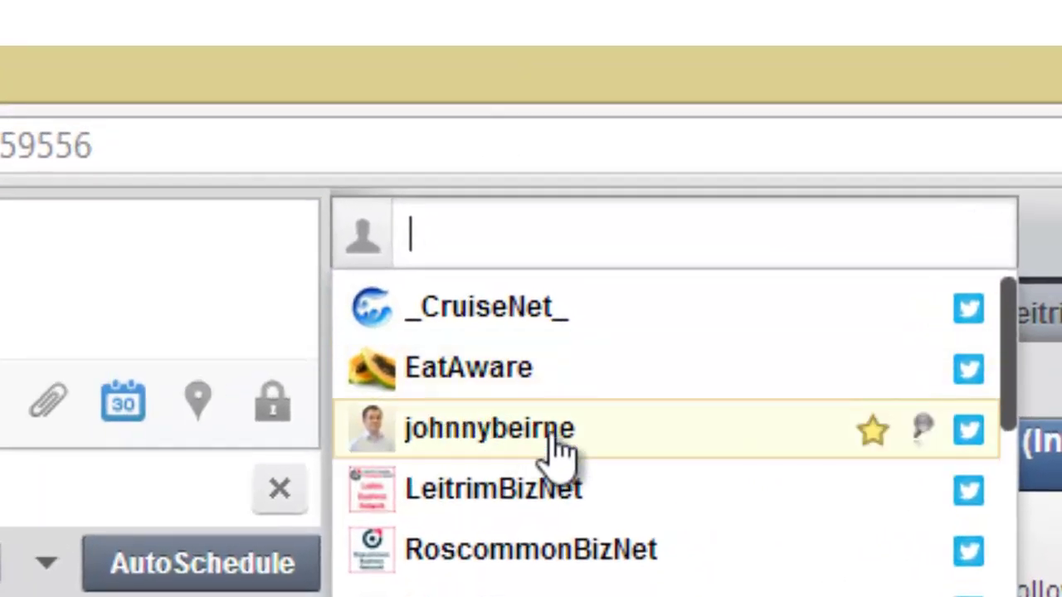
{"action": "left_click", "coordinate": [558, 452]}
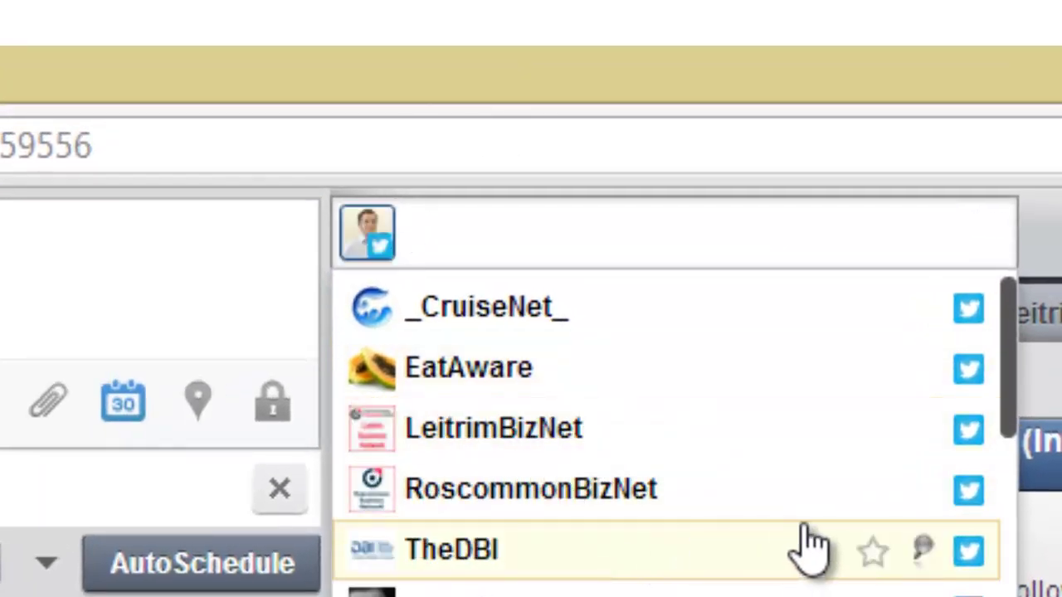
{"action": "left_click", "coordinate": [571, 447]}
{"action": "left_click_drag", "start_coordinate": [1014, 360], "coordinate": [1025, 469]}
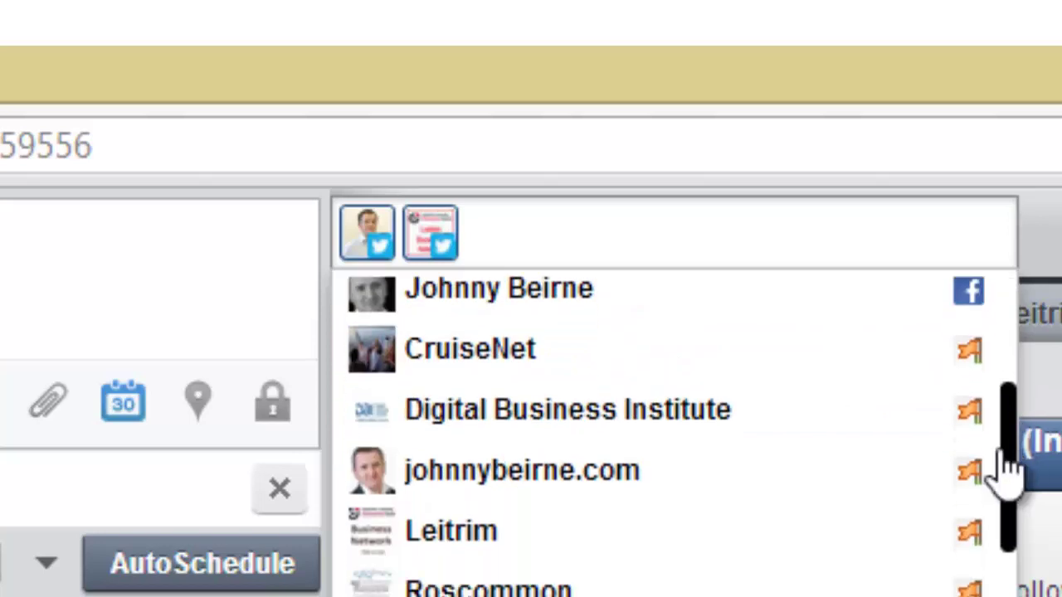
{"action": "left_click", "coordinate": [558, 477]}
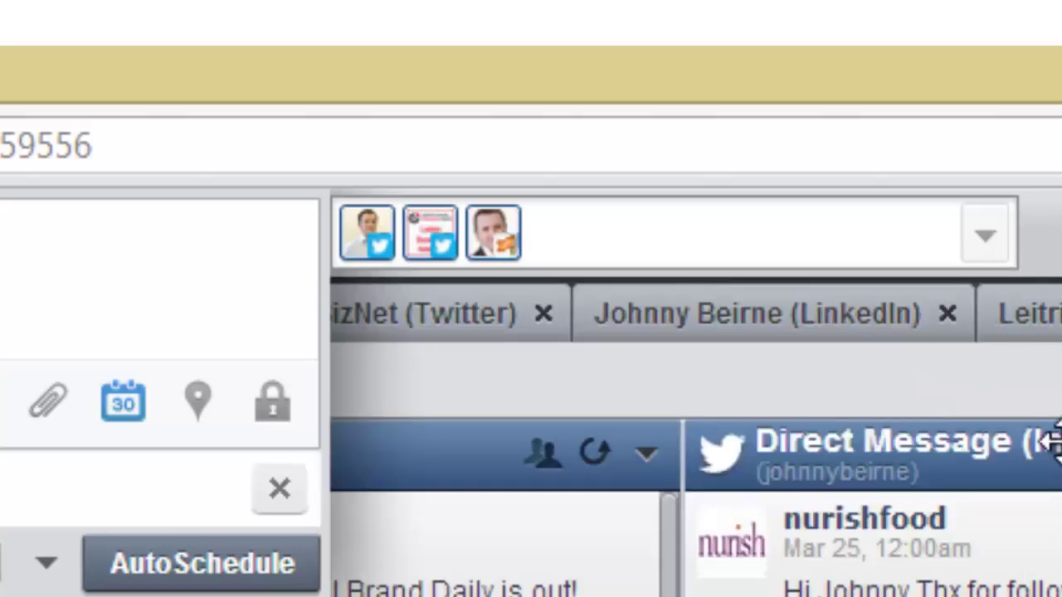
Add the Path to Profit Google+ page and the personal LinkedIn profile to the message's destinations.
{"action": "left_click", "coordinate": [979, 229]}
{"action": "left_click_drag", "start_coordinate": [1013, 437], "coordinate": [1024, 581]}
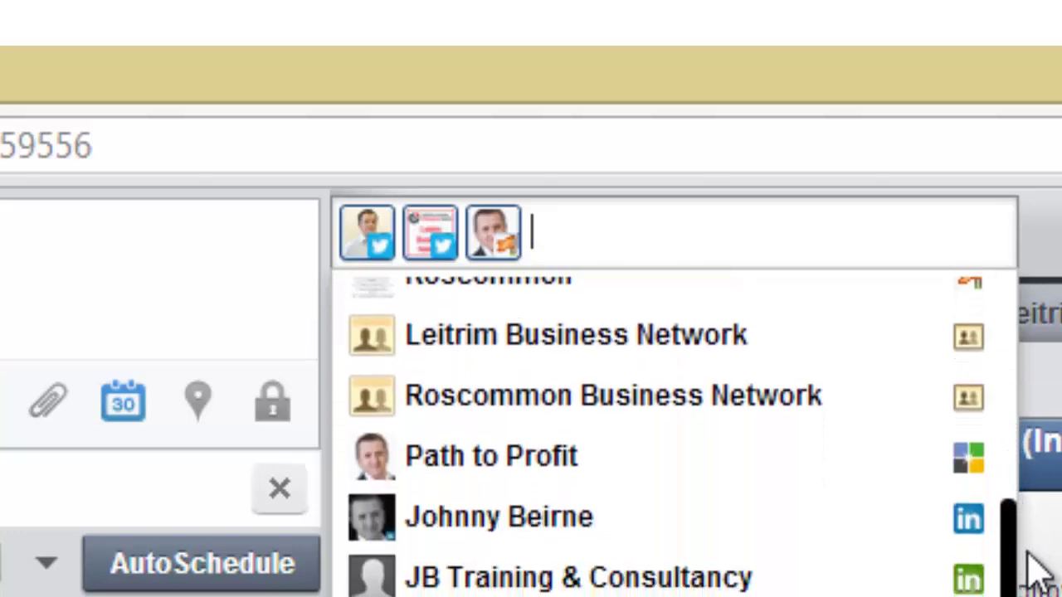
{"action": "left_click", "coordinate": [971, 225]}
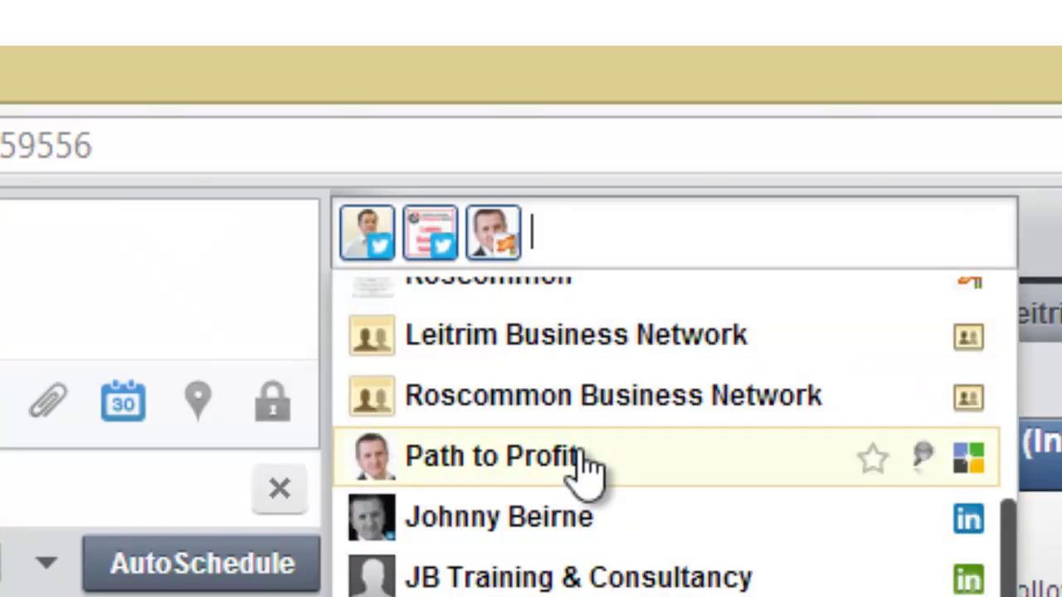
{"action": "left_click", "coordinate": [586, 468]}
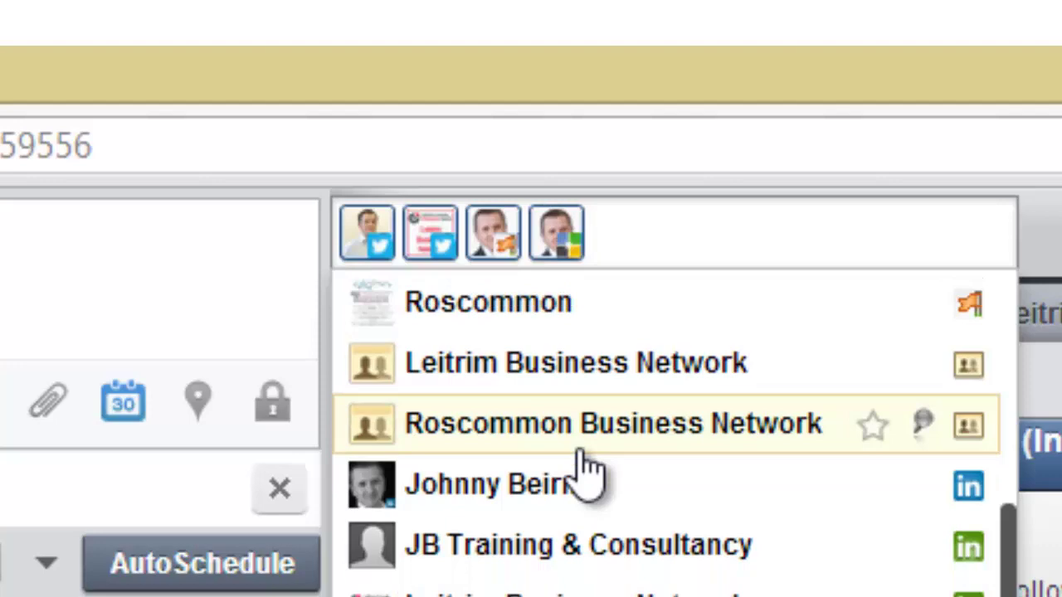
{"action": "left_click", "coordinate": [551, 488]}
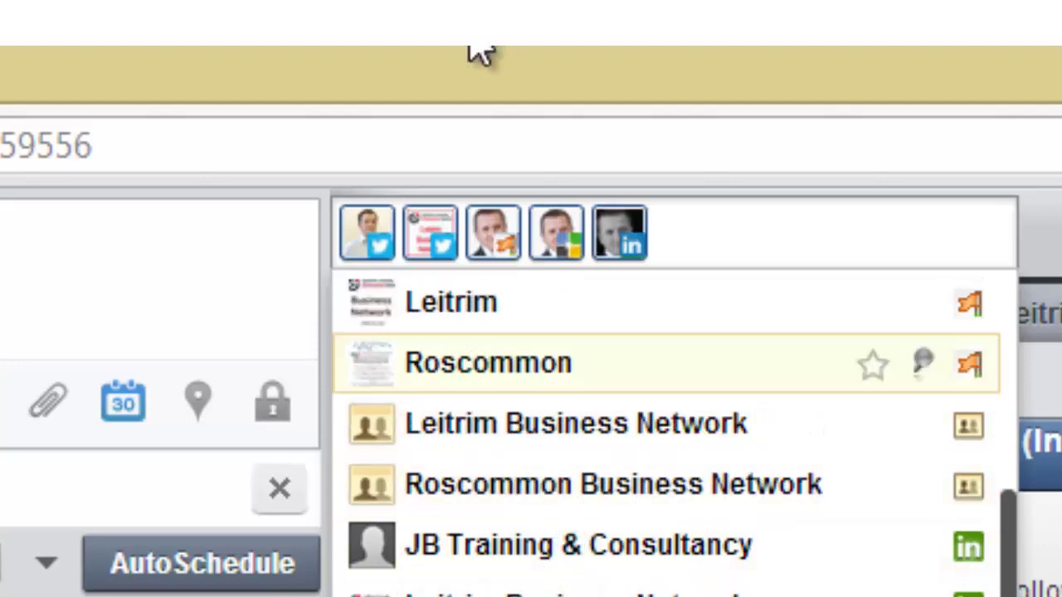
{"action": "left_click", "coordinate": [482, 54]}
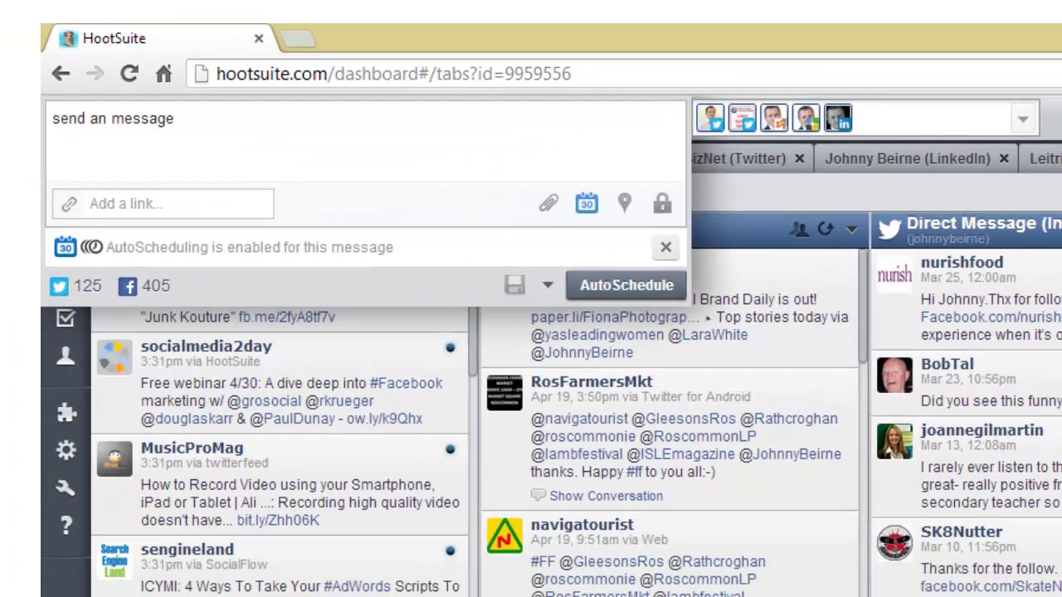
Turn off AutoSchedule for the message and set its sending date to 2013-04-24.
{"action": "left_click", "coordinate": [688, 130]}
{"action": "left_click", "coordinate": [602, 144]}
{"action": "left_click", "coordinate": [586, 205]}
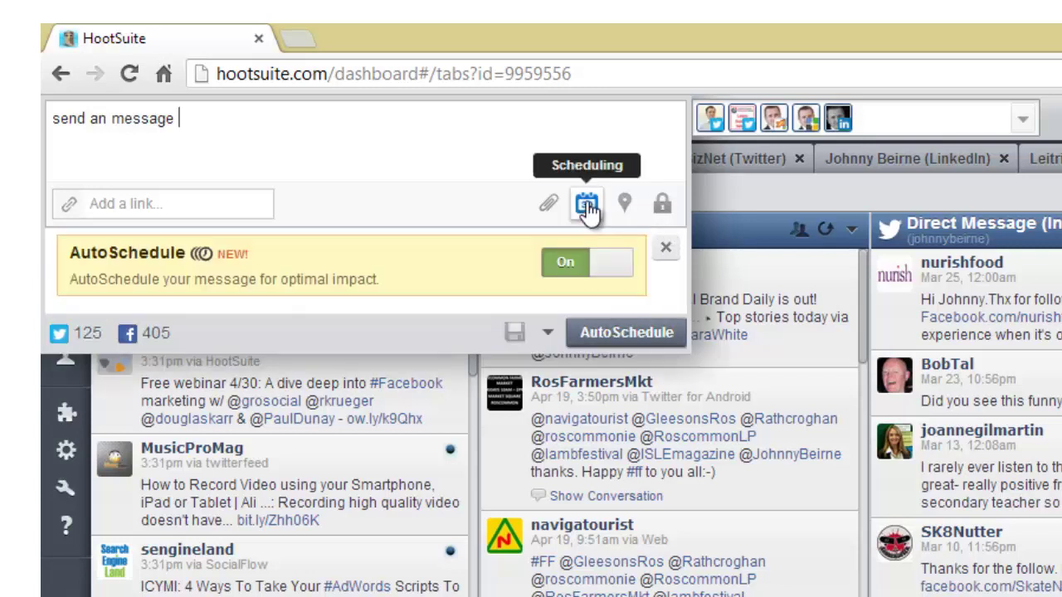
{"action": "left_click", "coordinate": [564, 264]}
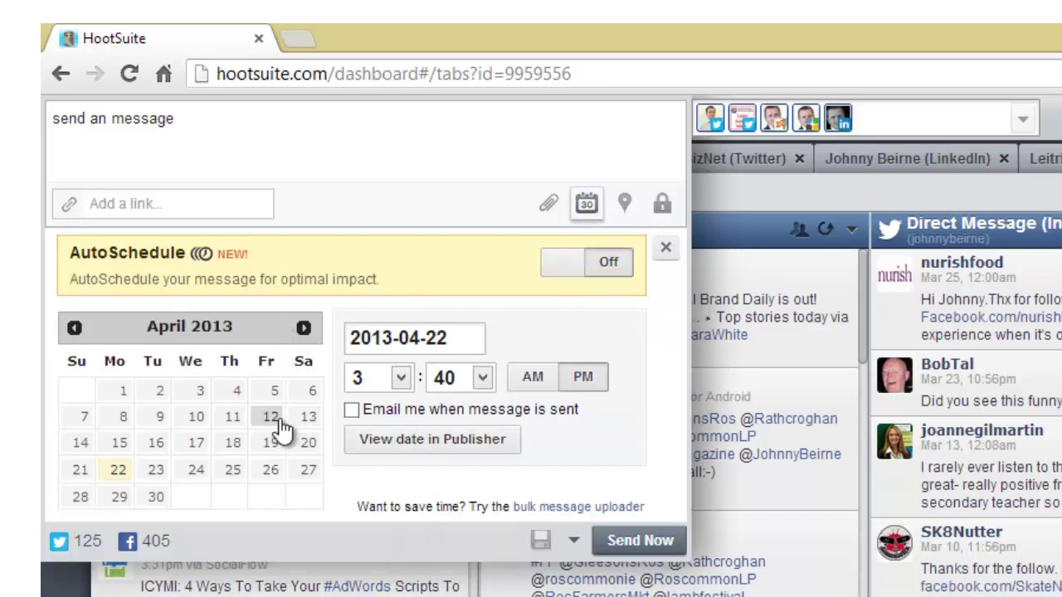
{"action": "left_click", "coordinate": [200, 394]}
{"action": "left_click", "coordinate": [195, 470]}
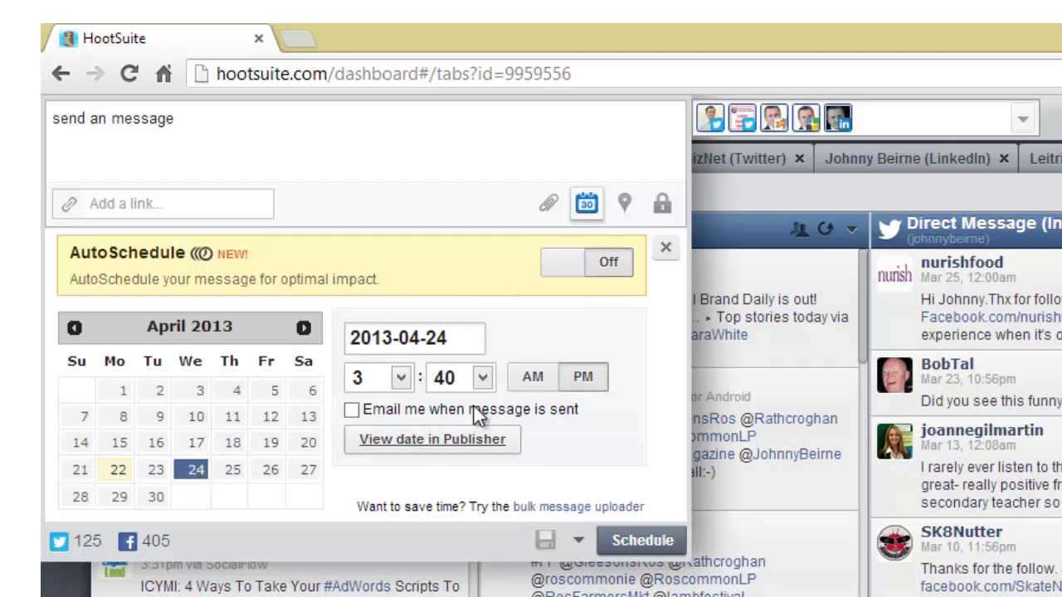
Set the sending time to 9:00 AM and schedule the message.
{"action": "left_click", "coordinate": [399, 380]}
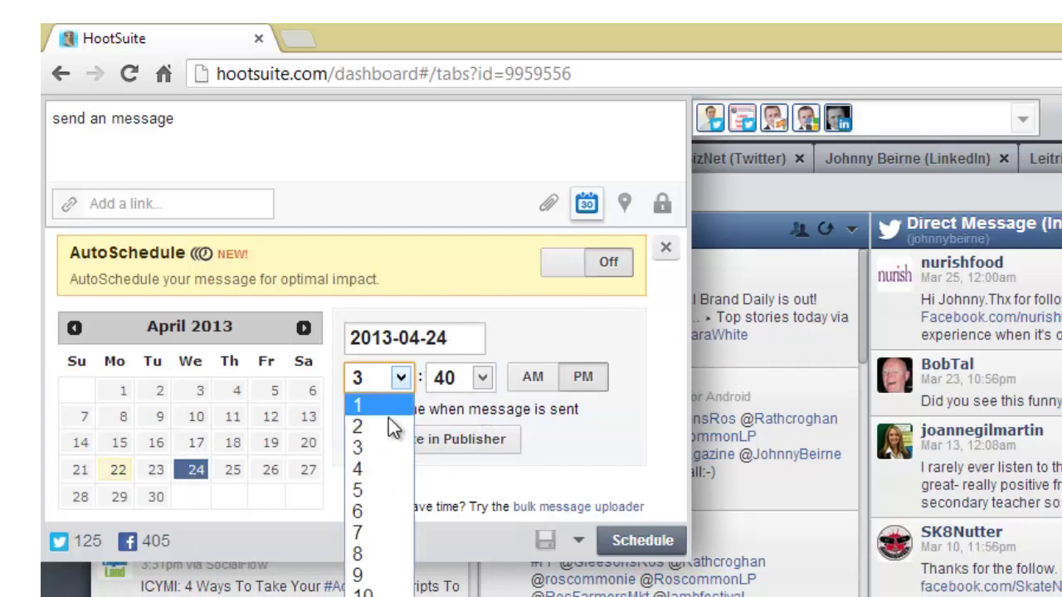
{"action": "left_click", "coordinate": [373, 573]}
{"action": "left_click", "coordinate": [483, 378]}
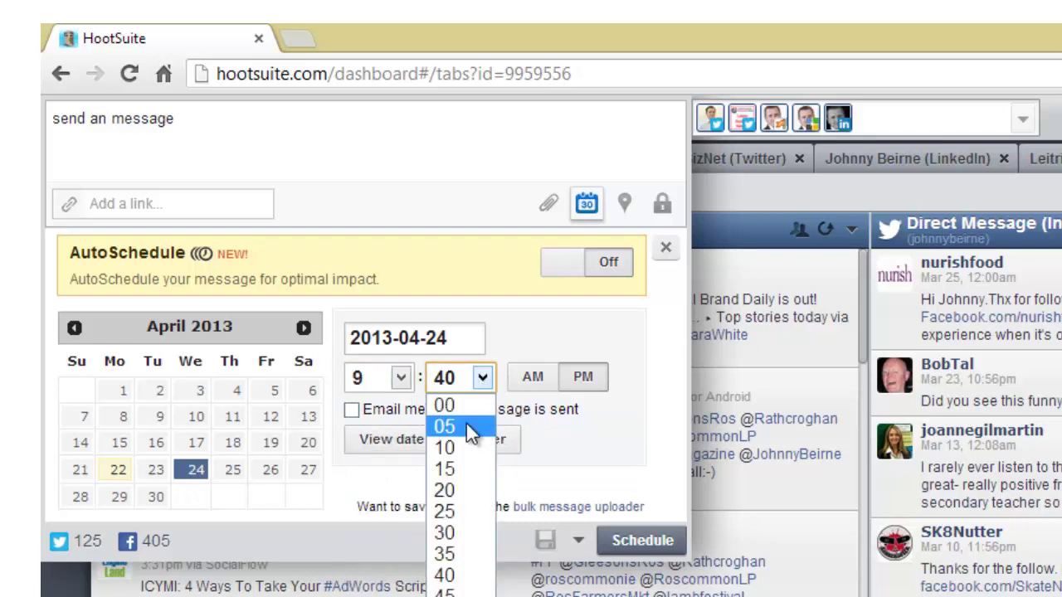
{"action": "left_click", "coordinate": [465, 409]}
{"action": "left_click", "coordinate": [535, 379]}
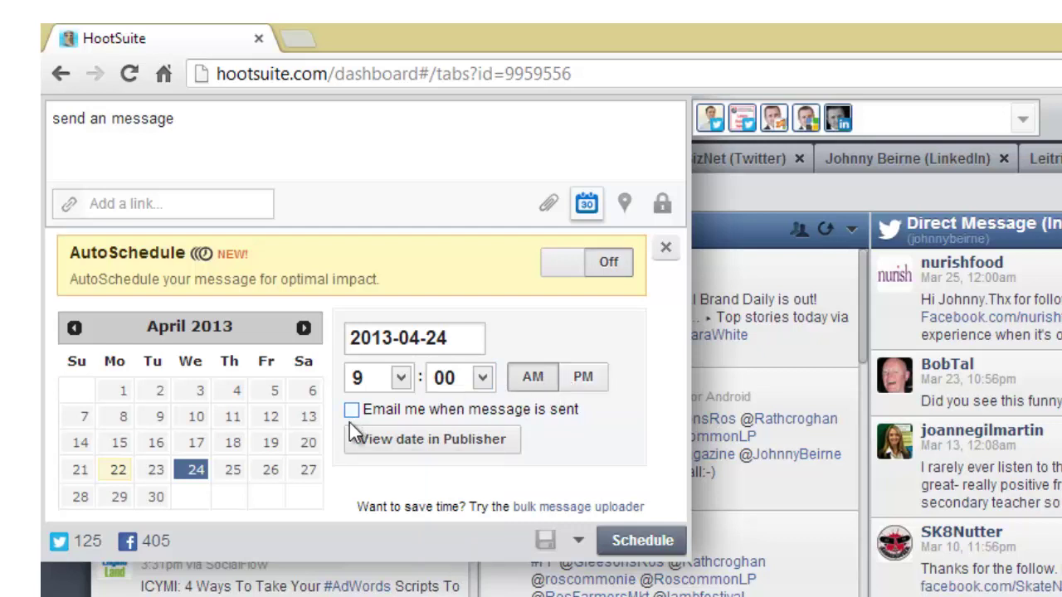
{"action": "left_click", "coordinate": [664, 544]}
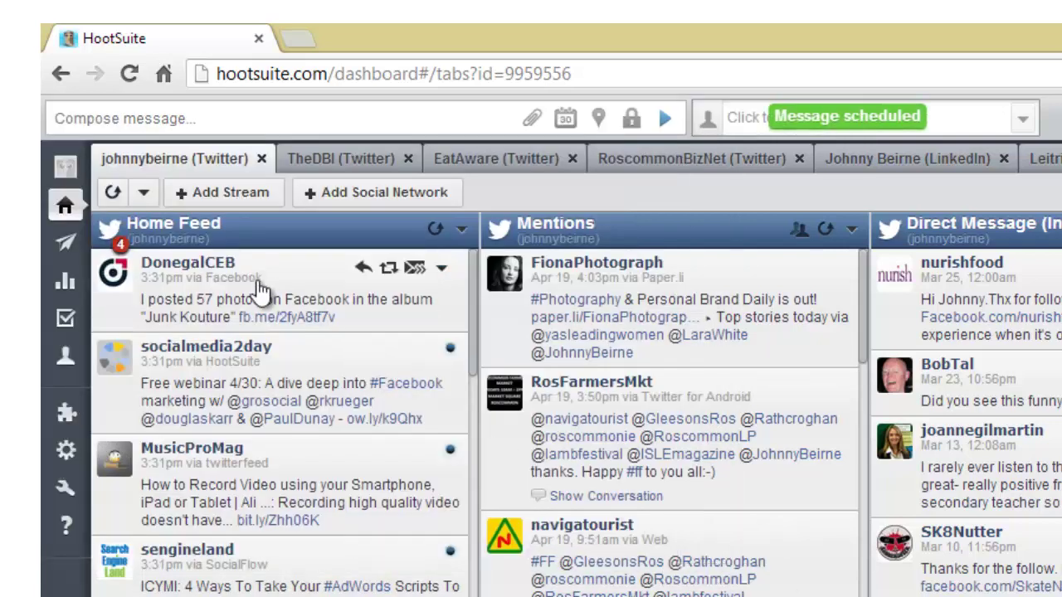
Delete the "send an message" entry for Wednesday, Apr 24 from the Publisher's scheduled messages.
{"action": "left_click", "coordinate": [70, 247]}
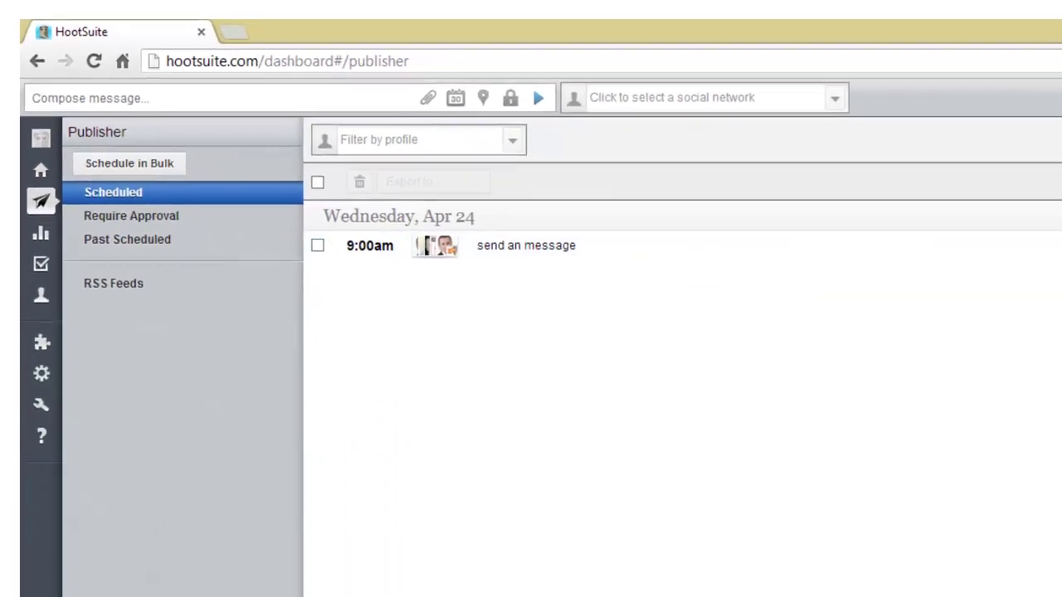
{"action": "left_click", "coordinate": [1061, 298]}
{"action": "left_click", "coordinate": [549, 327]}
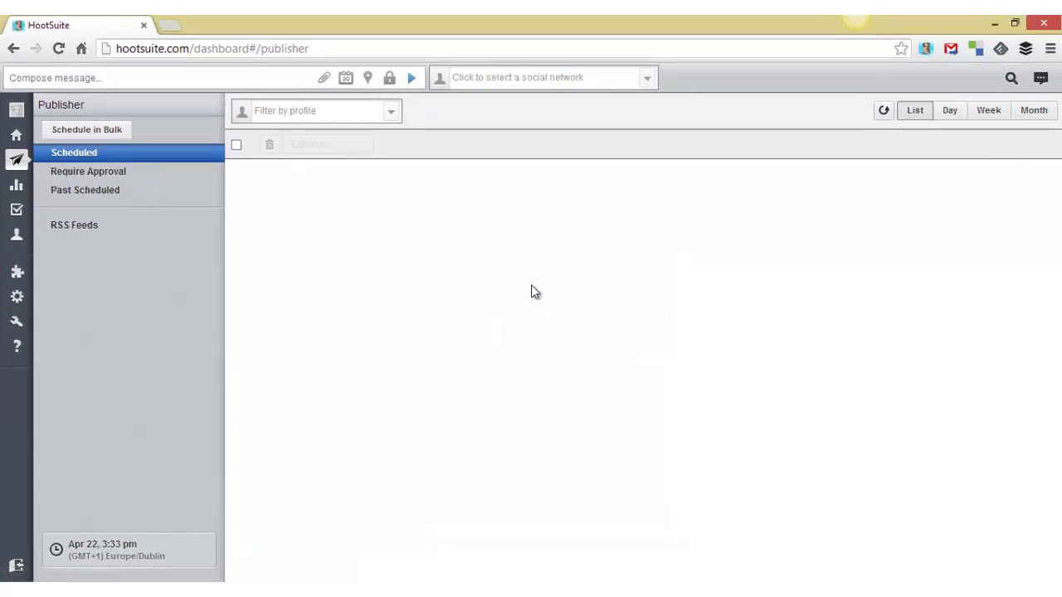
Start adding a Facebook profile to My Social Networks from the member page, view Facebook's login window and cancel it.
{"action": "left_click", "coordinate": [16, 135]}
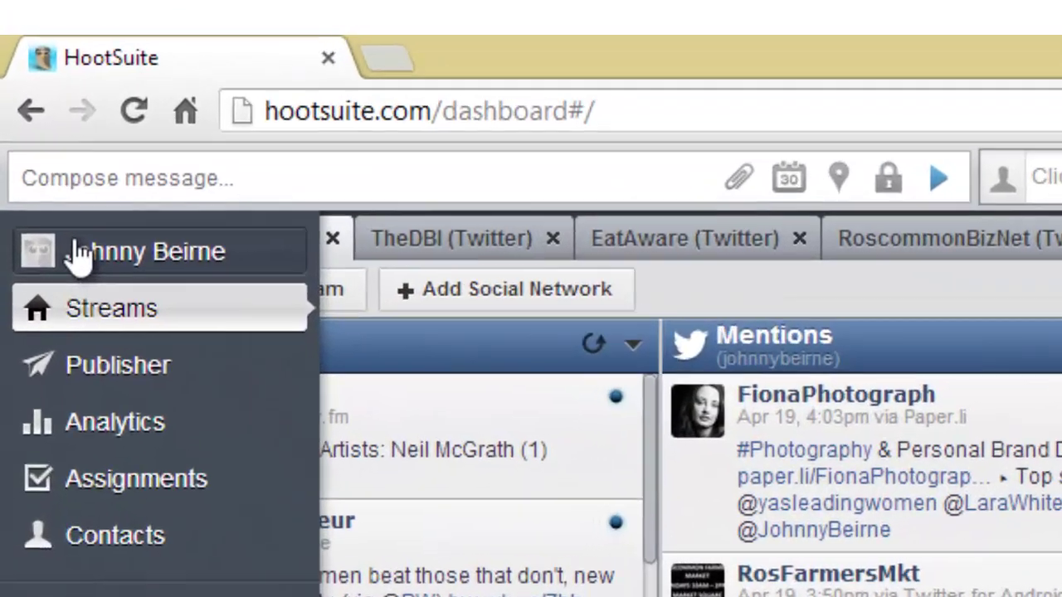
{"action": "left_click", "coordinate": [16, 112]}
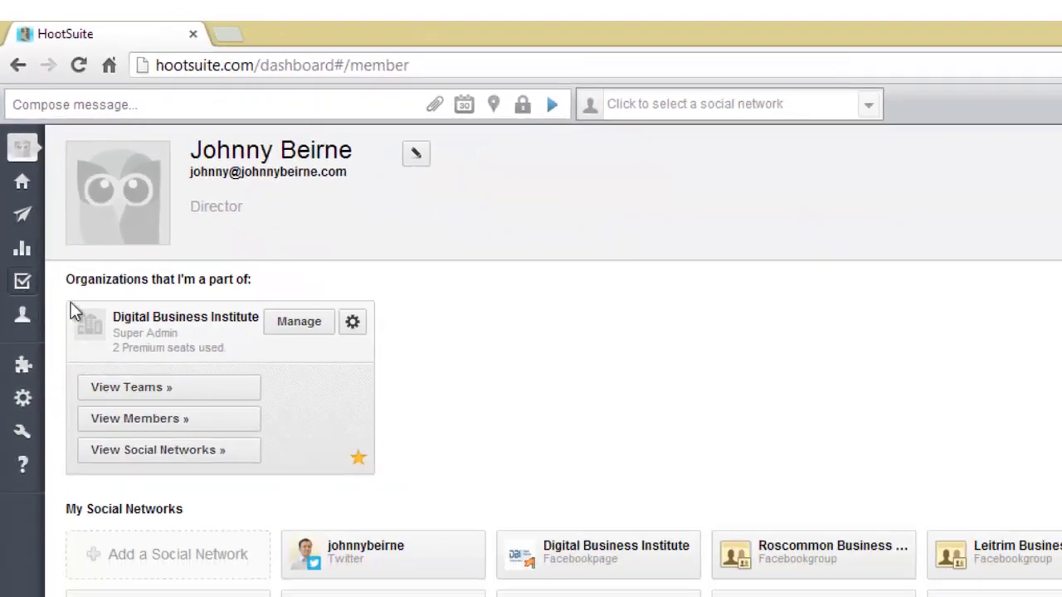
{"action": "left_click", "coordinate": [231, 564]}
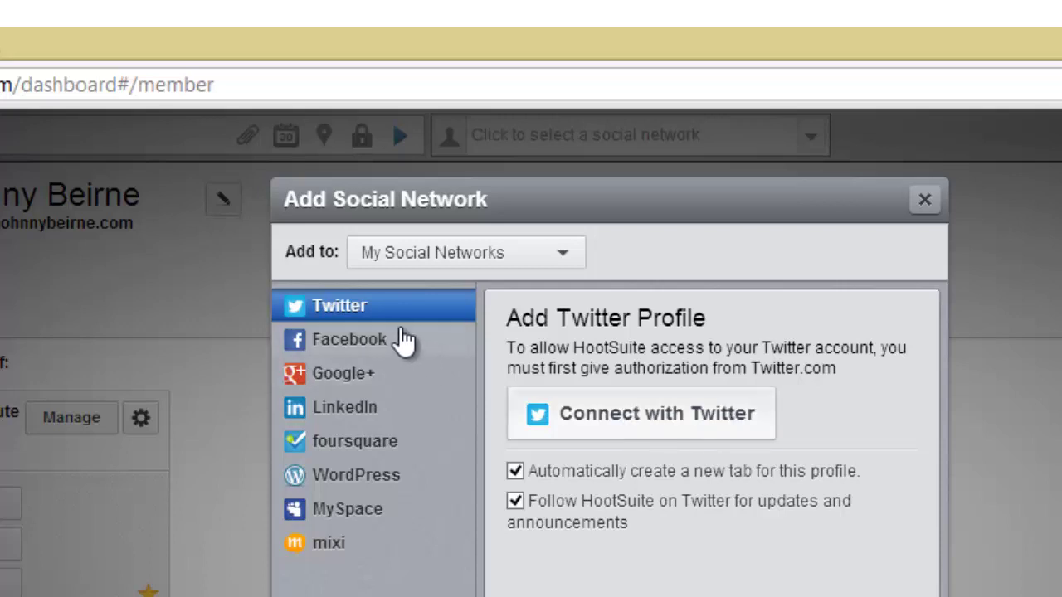
{"action": "left_click", "coordinate": [401, 341]}
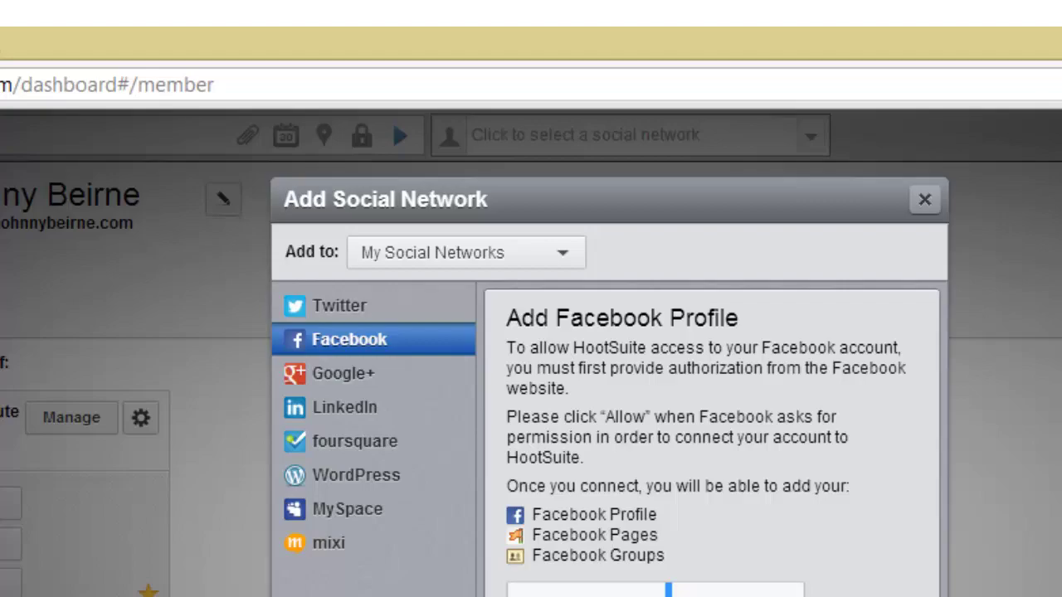
{"action": "left_click", "coordinate": [681, 591]}
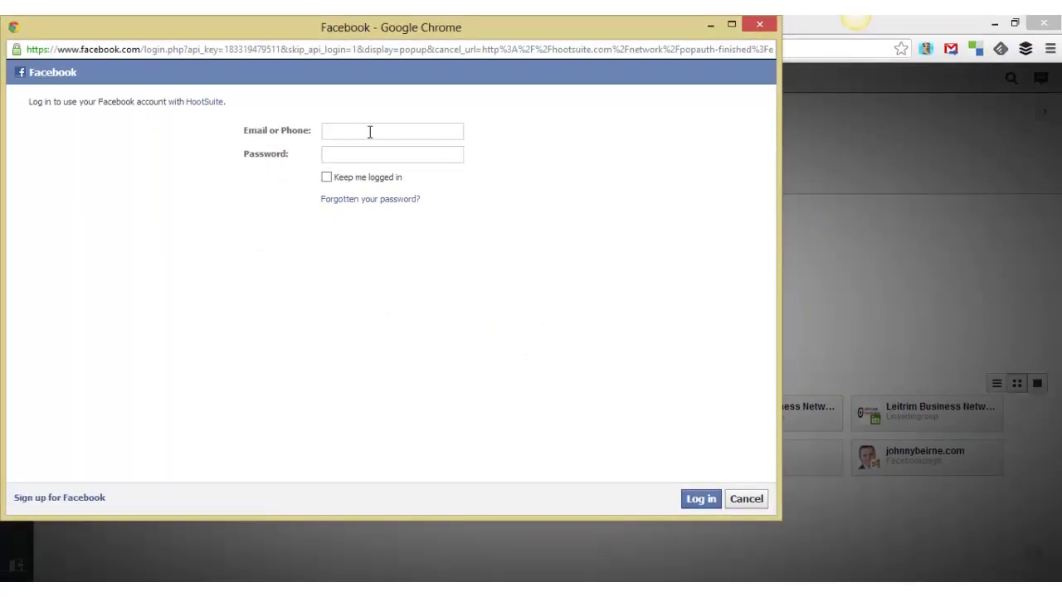
{"action": "left_click", "coordinate": [754, 501]}
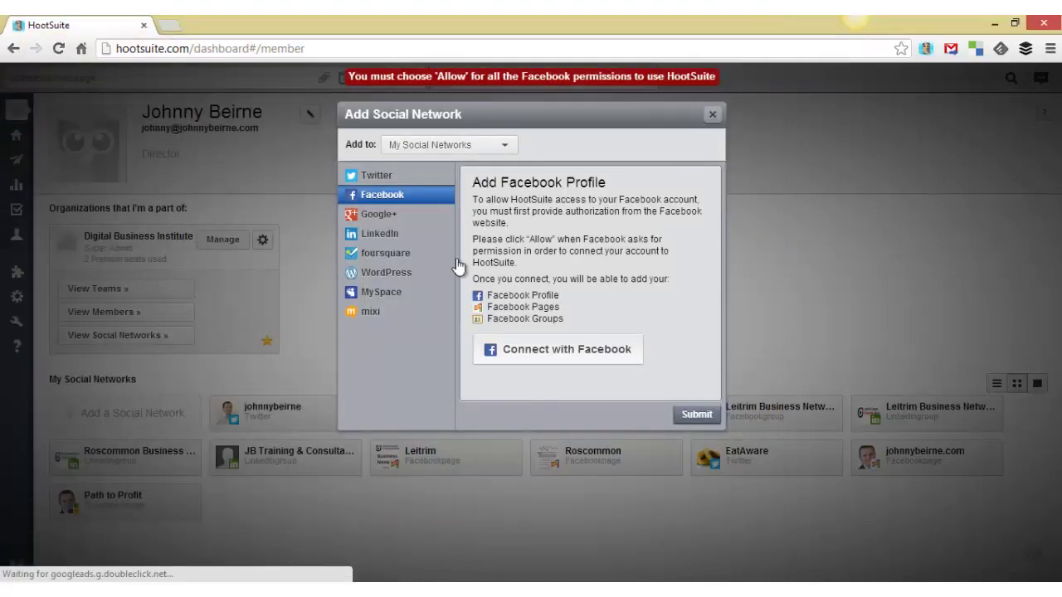
View the connection options for Google+, LinkedIn and WordPress, and leave without adding a social network.
{"action": "left_click", "coordinate": [382, 219]}
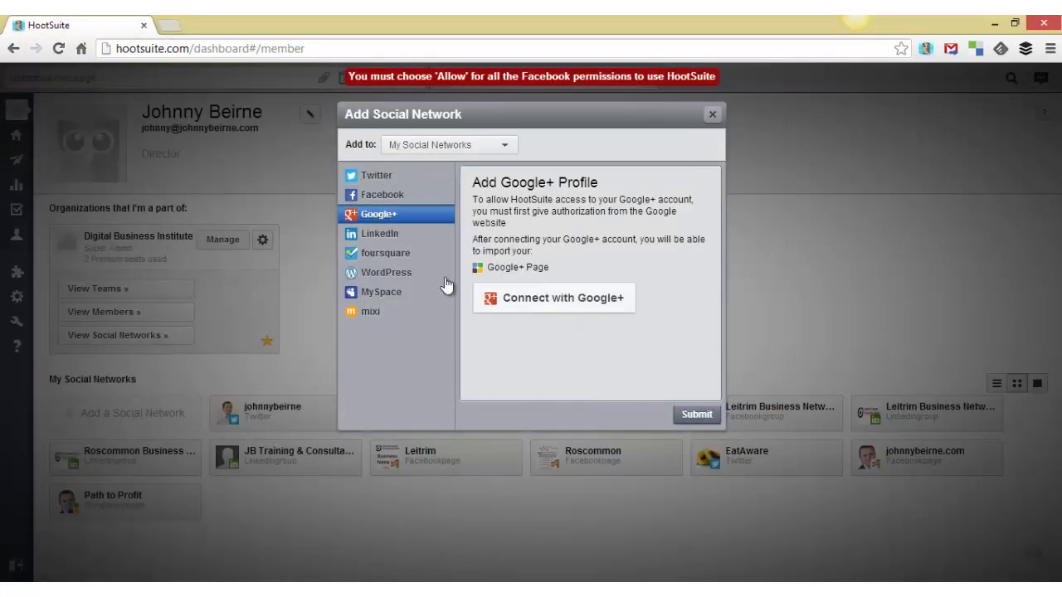
{"action": "left_click", "coordinate": [368, 239]}
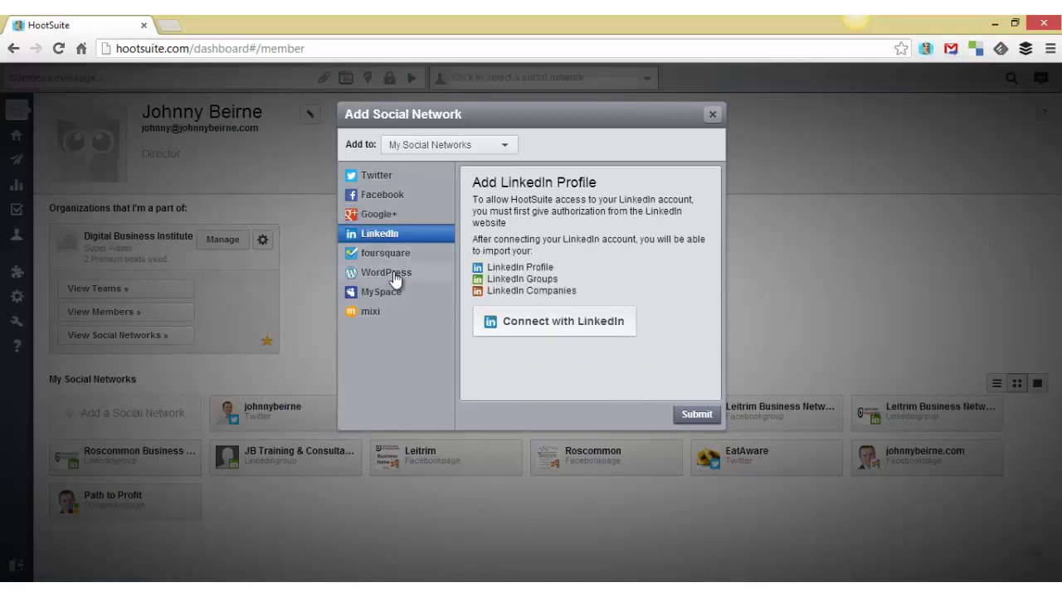
{"action": "left_click", "coordinate": [394, 278]}
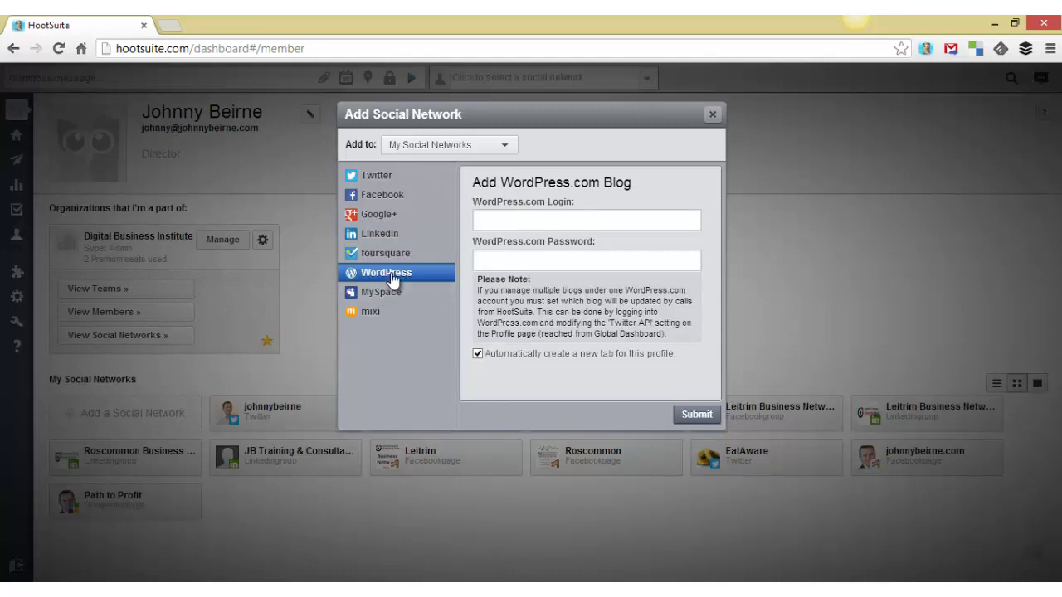
{"action": "left_click", "coordinate": [712, 114]}
Browse the available social profiles for sending, and compose a new message reading "gdfgfd" with AutoSchedule turned on.
{"action": "left_click", "coordinate": [648, 78]}
{"action": "mouse_move", "coordinate": [655, 116]}
{"action": "left_mouse_down"}
{"action": "mouse_move", "coordinate": [660, 222]}
{"action": "mouse_move", "coordinate": [656, 106]}
{"action": "left_mouse_up"}
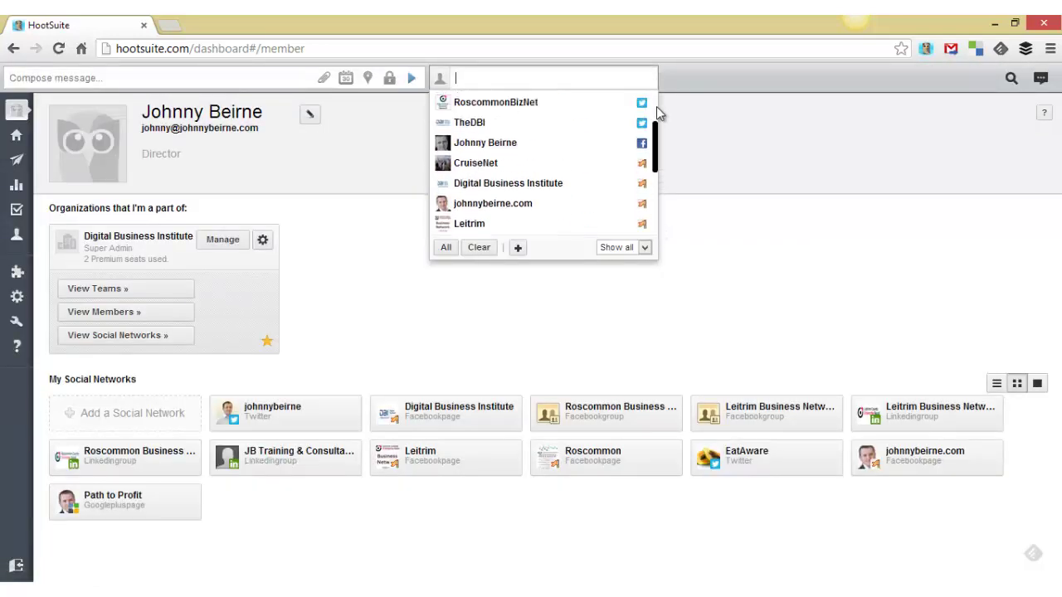
{"action": "left_click", "coordinate": [204, 78]}
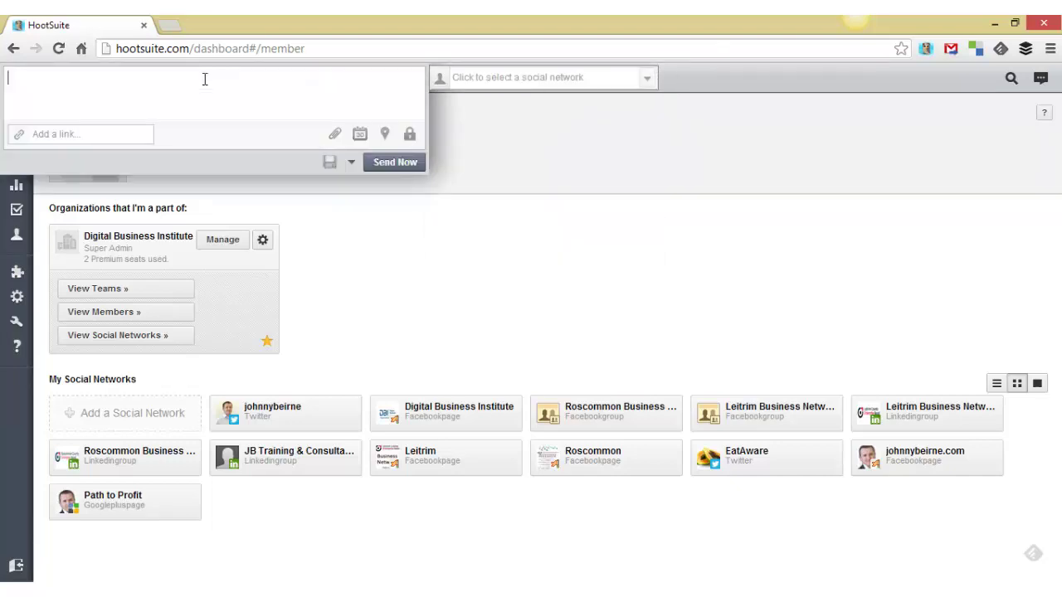
{"action": "type", "text": "gdfgfd"}
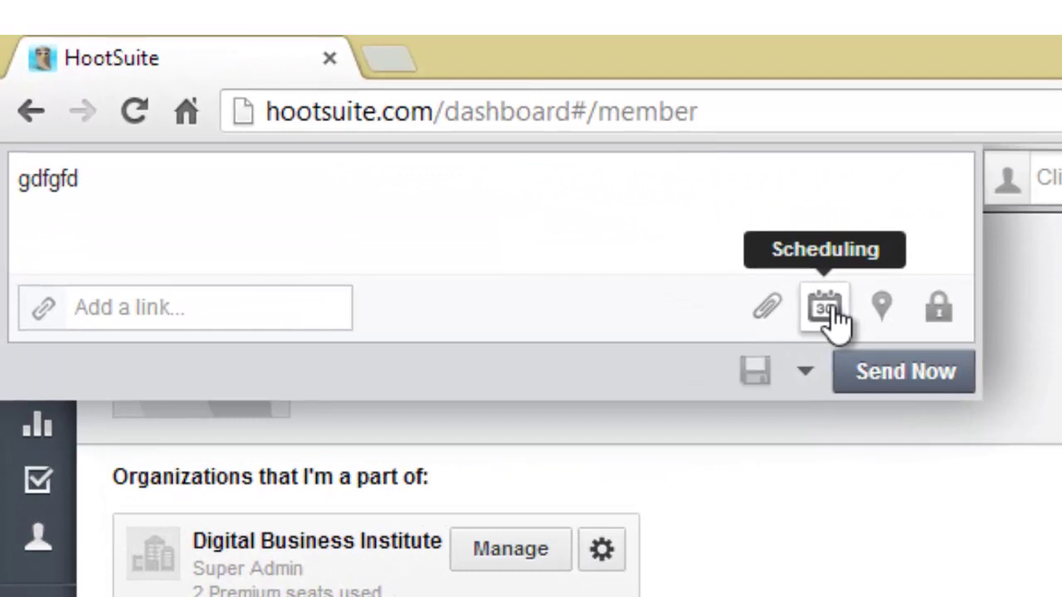
{"action": "left_click", "coordinate": [362, 136]}
{"action": "left_click", "coordinate": [801, 407]}
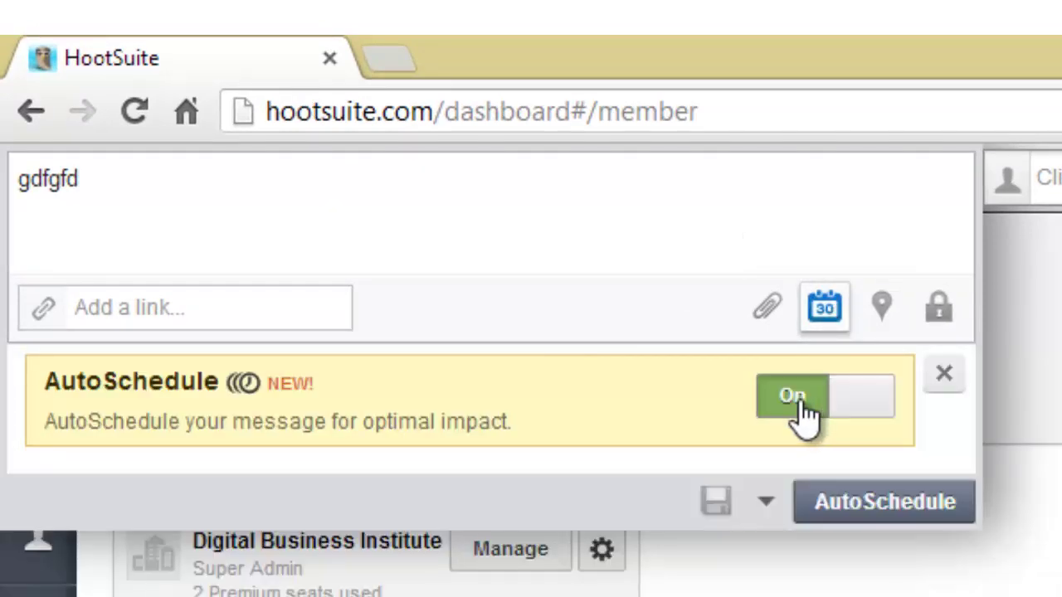
Collapse and reopen the scheduling options of the "gdfgfd" message, and remove its automatic scheduling.
{"action": "left_click", "coordinate": [827, 319]}
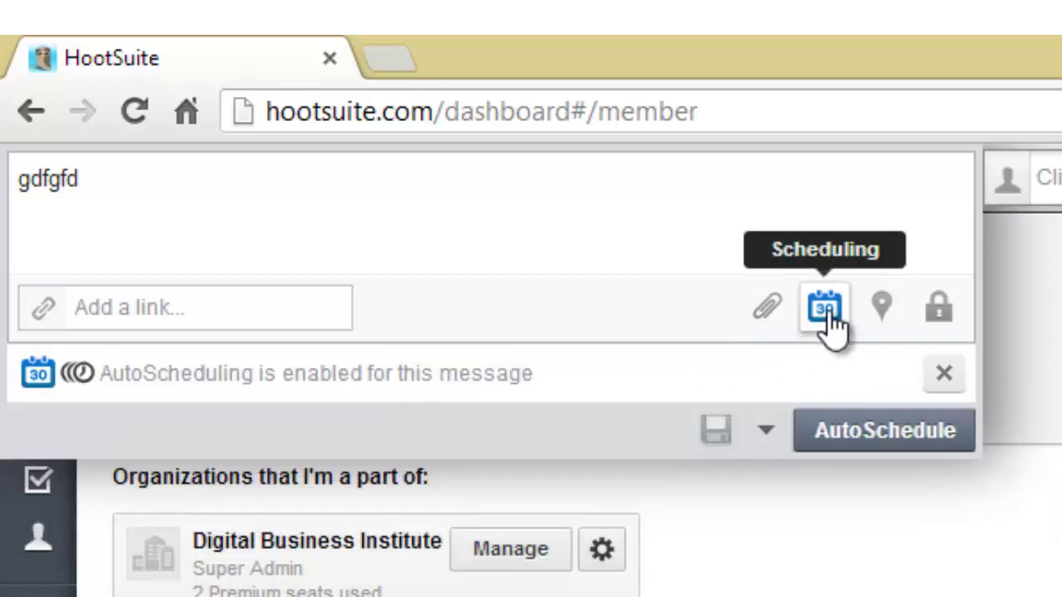
{"action": "left_click", "coordinate": [826, 313]}
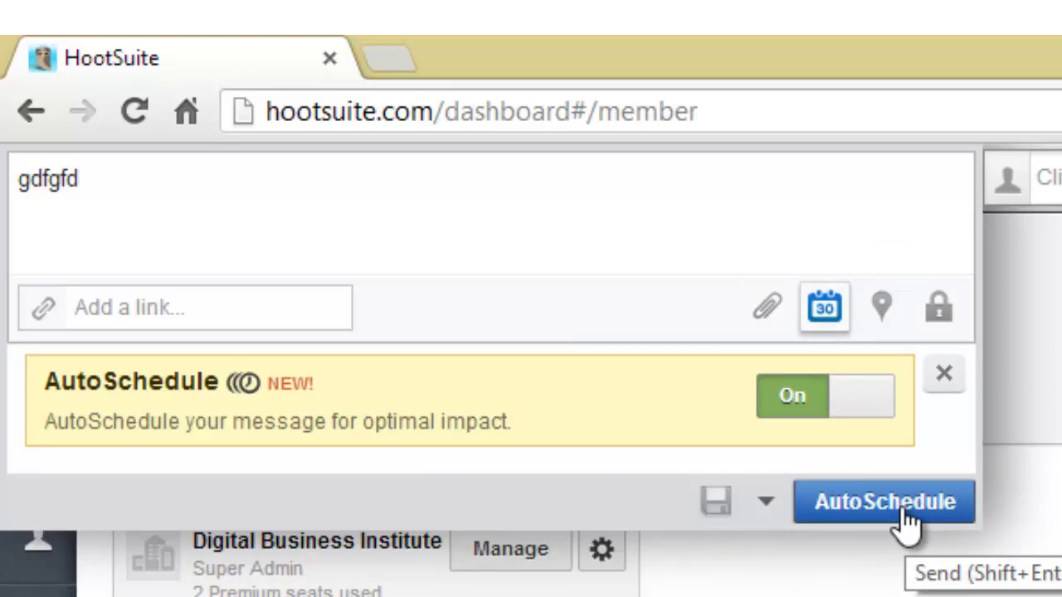
{"action": "left_click", "coordinate": [943, 378]}
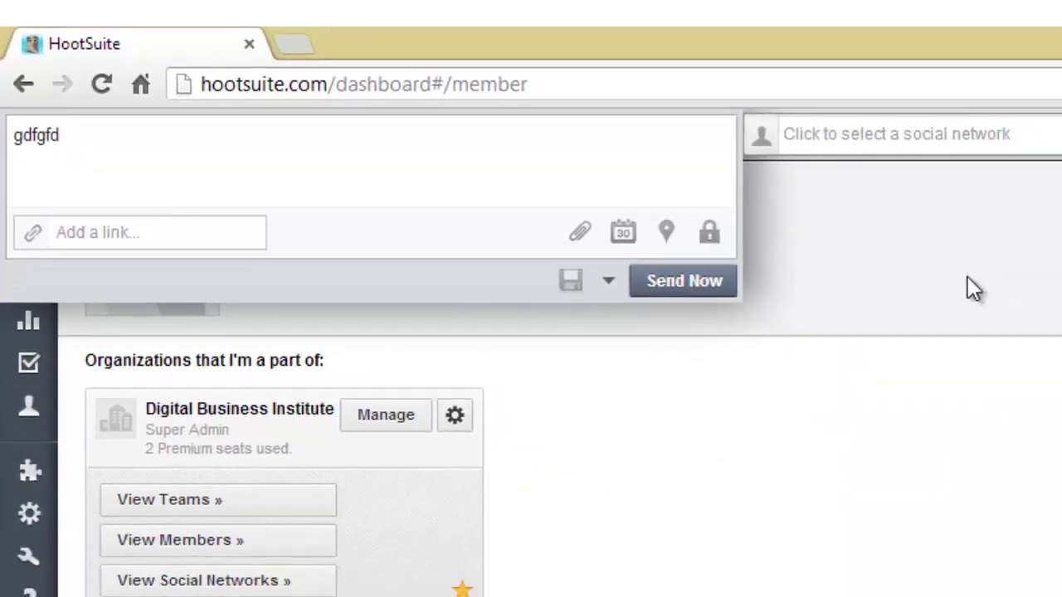
{"action": "left_click", "coordinate": [602, 173]}
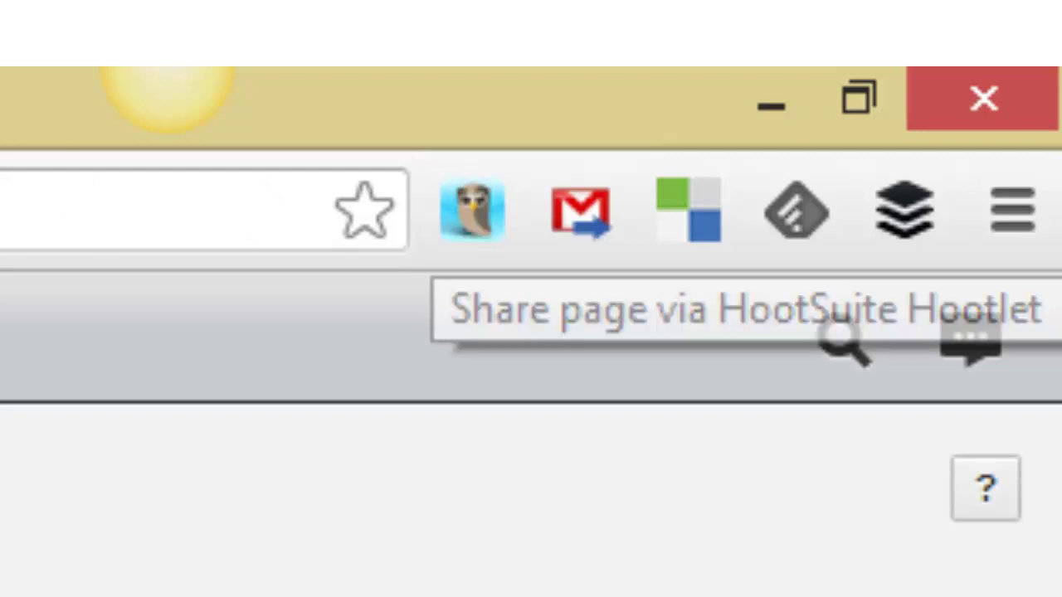
Open feedly.com in a new browser tab, log in and allow feedly access to the Google account.
{"action": "key", "text": "ctrl+t"}
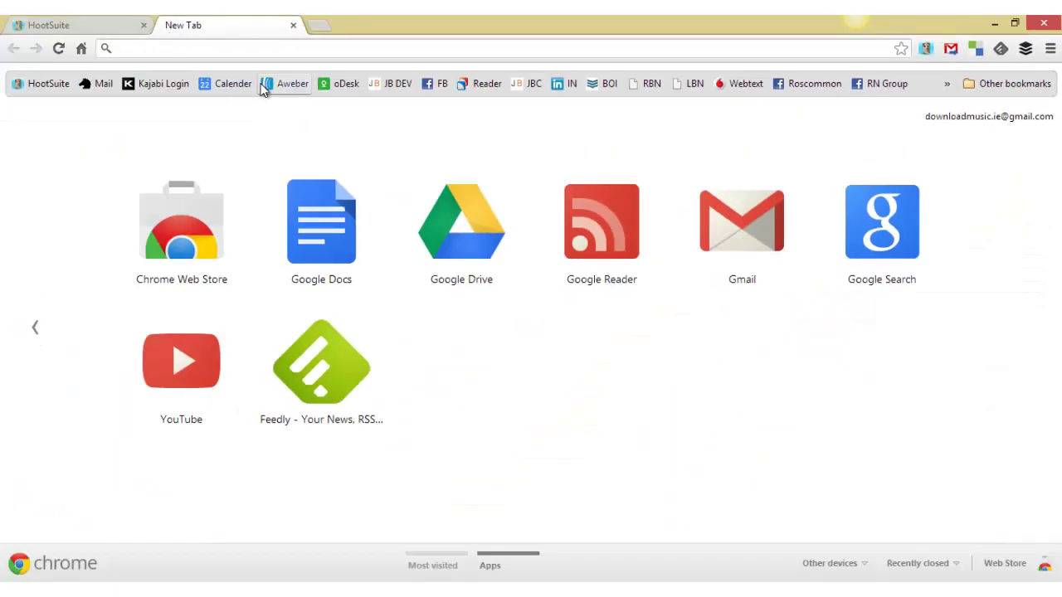
{"action": "type", "text": "feedly.com/home#welcome"}
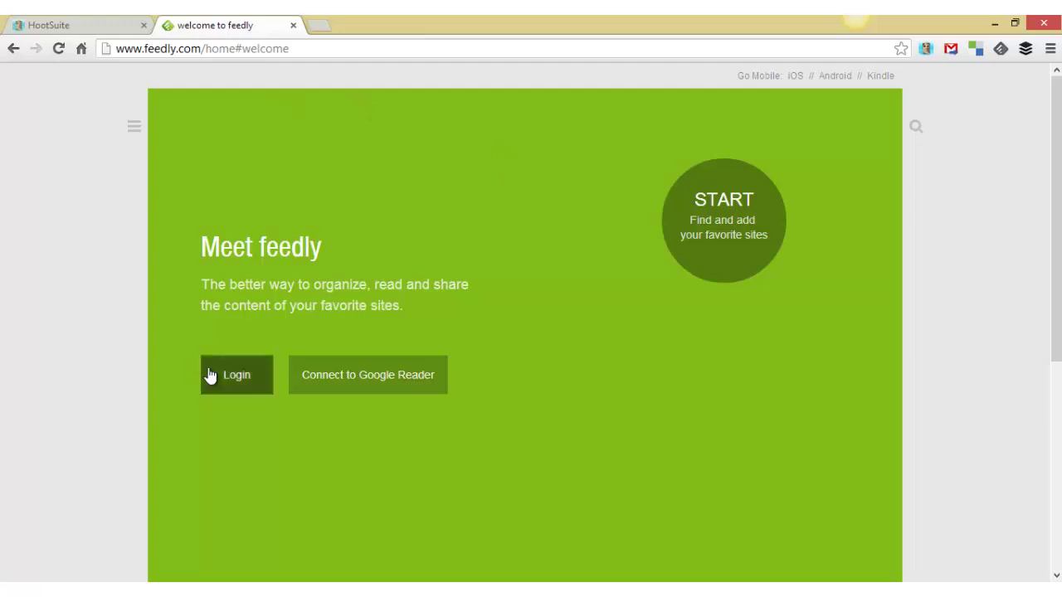
{"action": "left_click", "coordinate": [237, 374]}
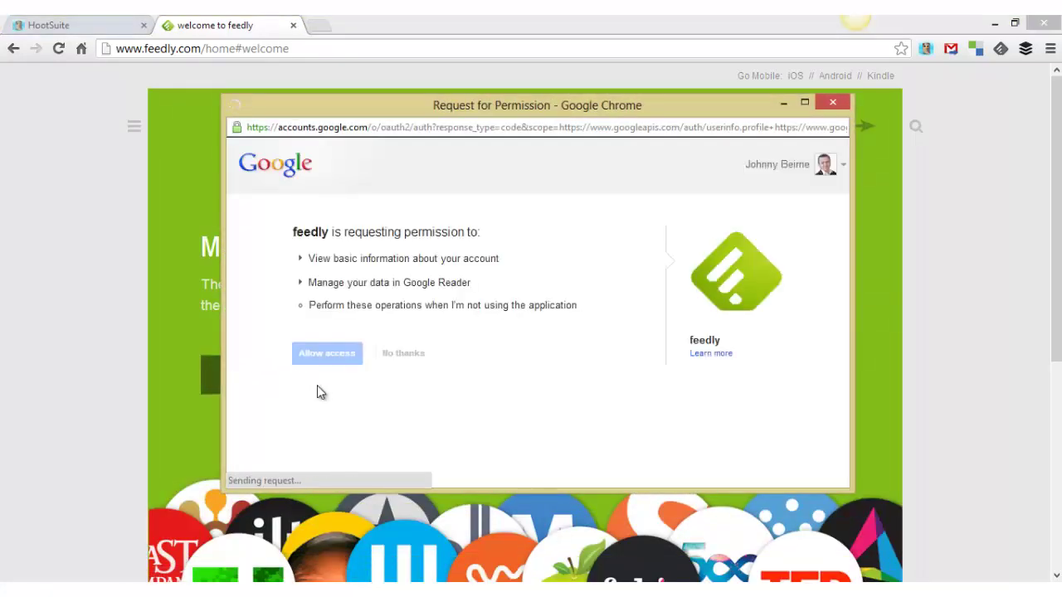
{"action": "left_click", "coordinate": [337, 355]}
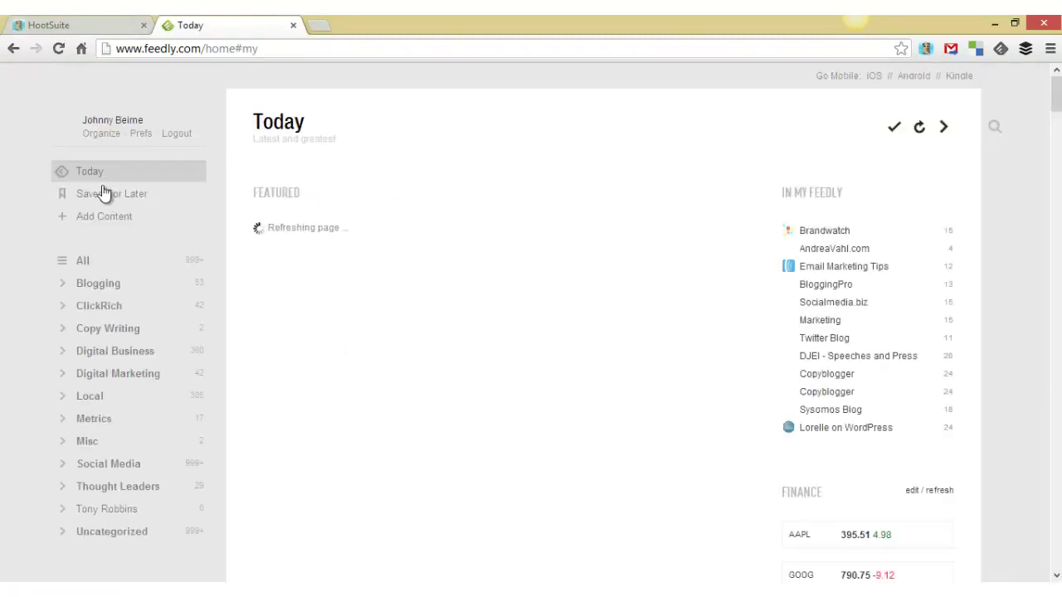
Open "5 Keys to Writing Excellent Blog Posts" from feedly's Blogging category on the ProBlogger site and share the page via HootSuite Hootlet.
{"action": "left_click", "coordinate": [109, 294]}
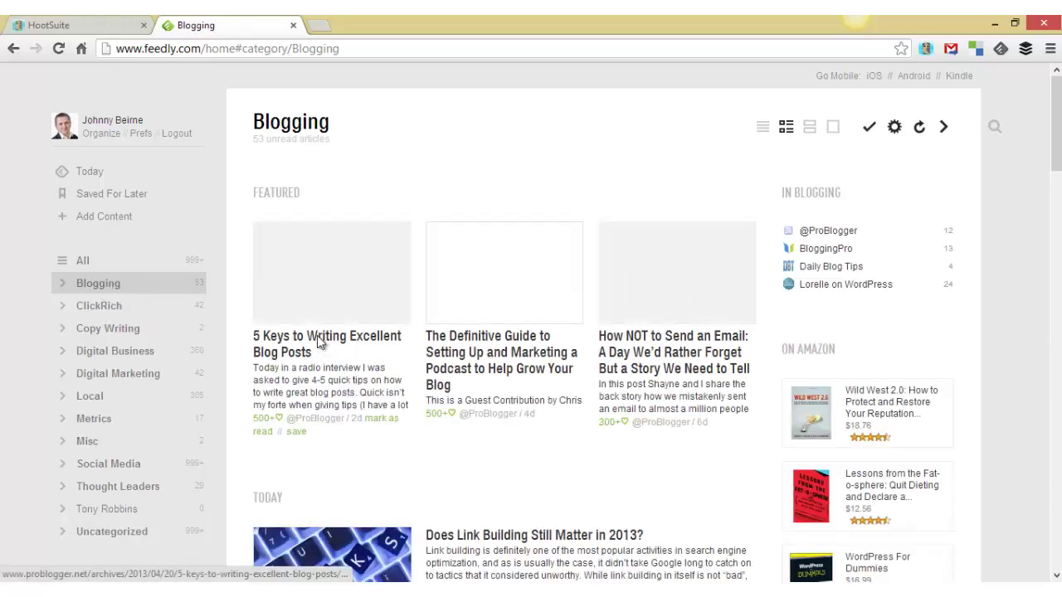
{"action": "left_click", "coordinate": [316, 335]}
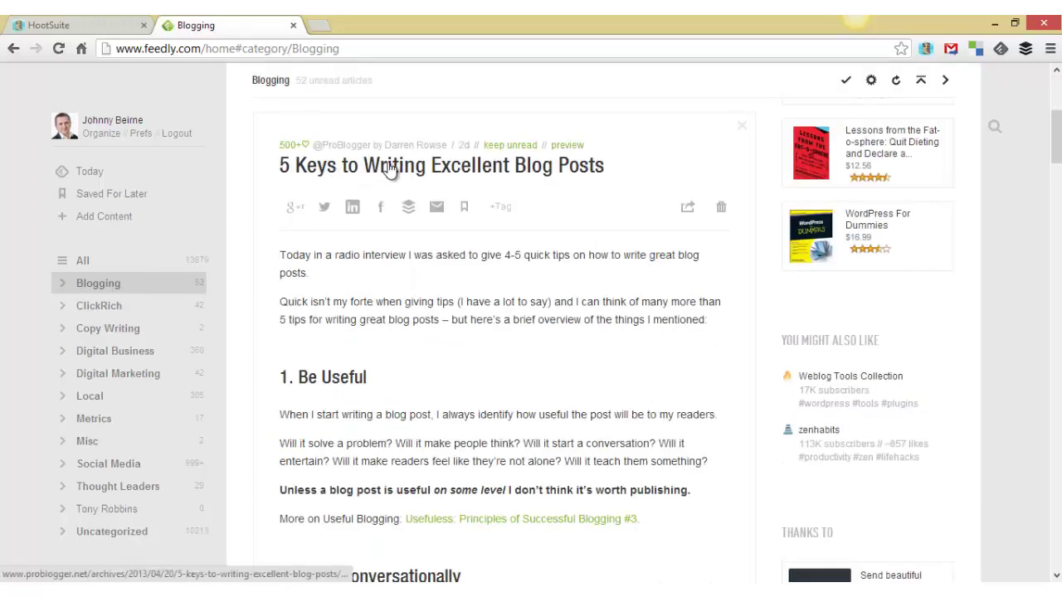
{"action": "left_click", "coordinate": [565, 170]}
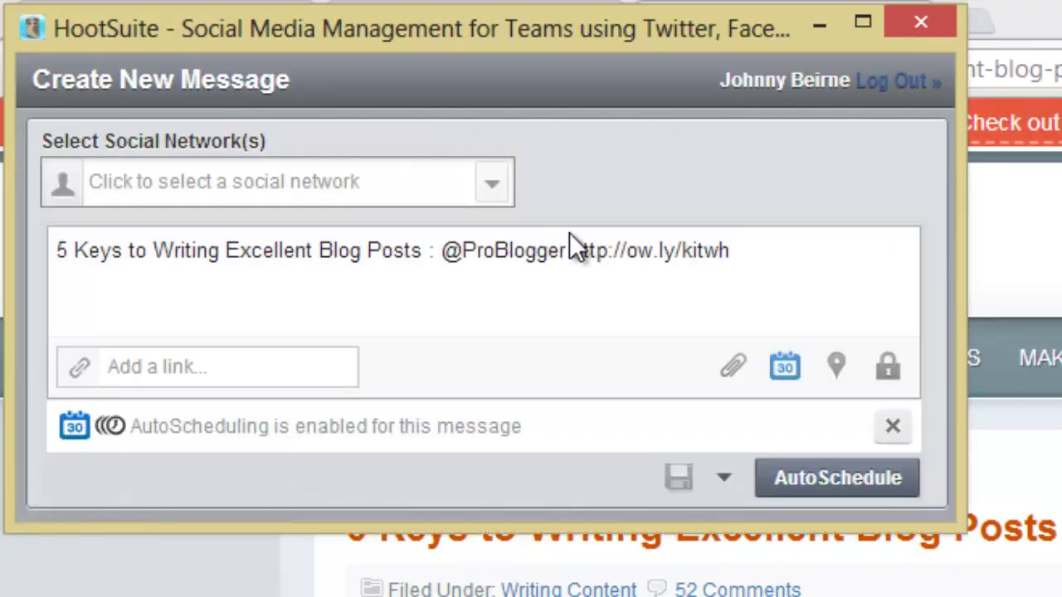
{"action": "left_click_drag", "start_coordinate": [577, 47], "coordinate": [867, 481]}
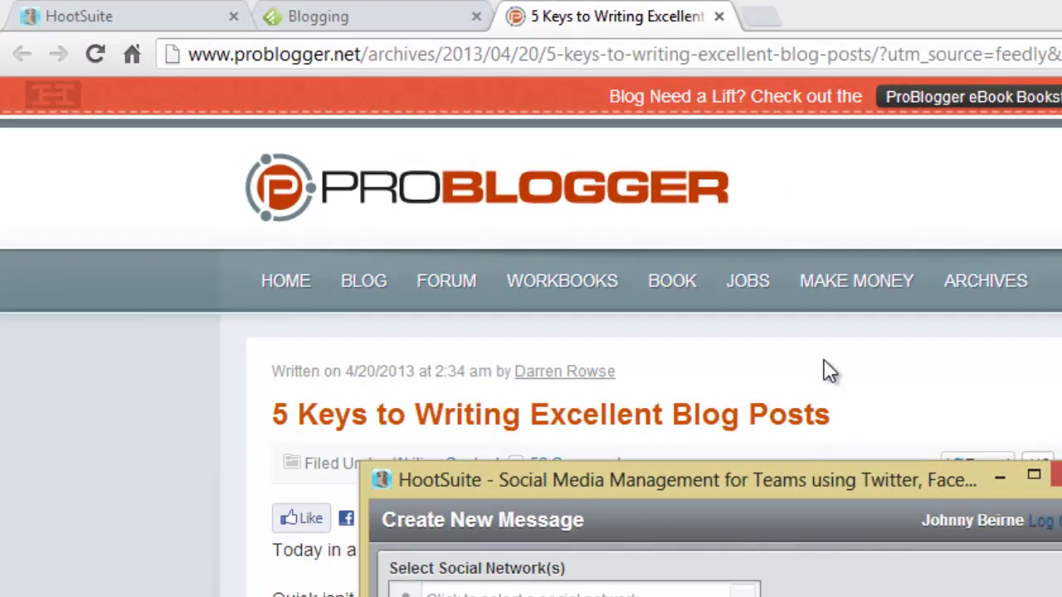
{"action": "left_click_drag", "start_coordinate": [724, 486], "coordinate": [356, 23]}
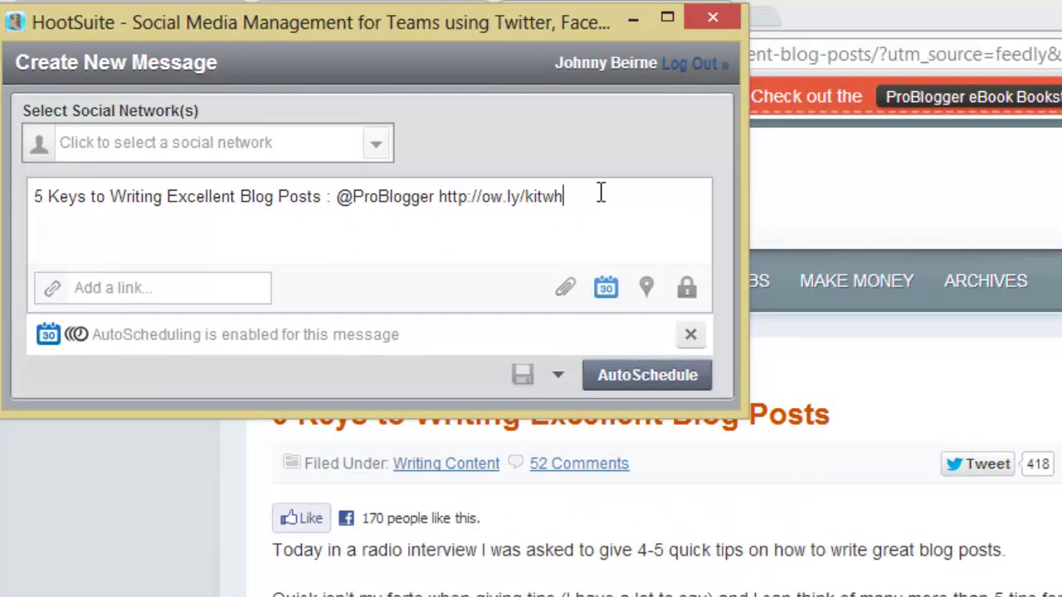
Select the personal Twitter and LinkedIn profiles for the shared article's message, and remove the Twitter one again.
{"action": "left_click", "coordinate": [387, 156]}
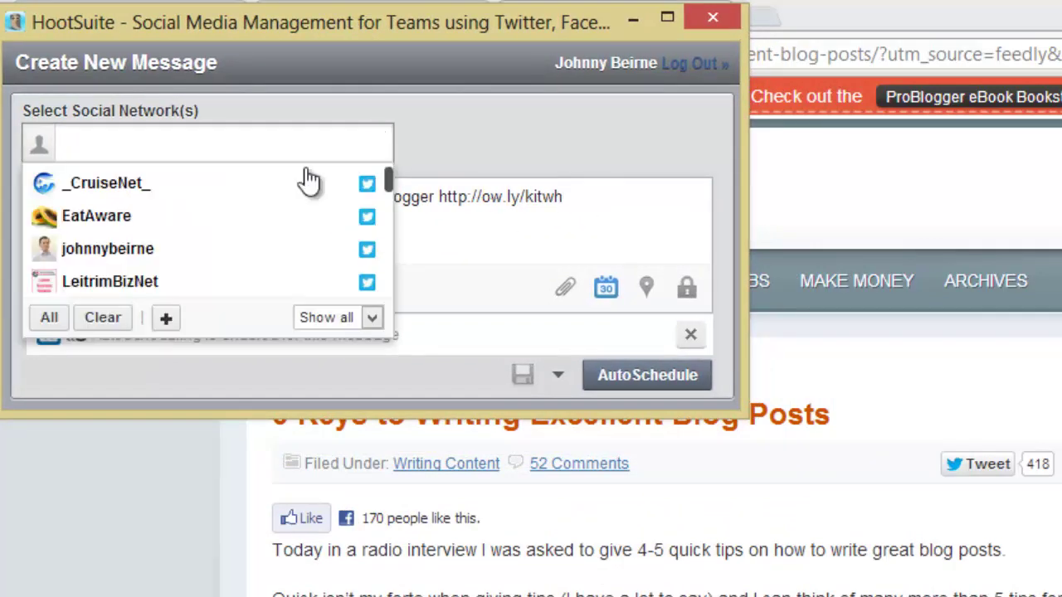
{"action": "left_click", "coordinate": [183, 248]}
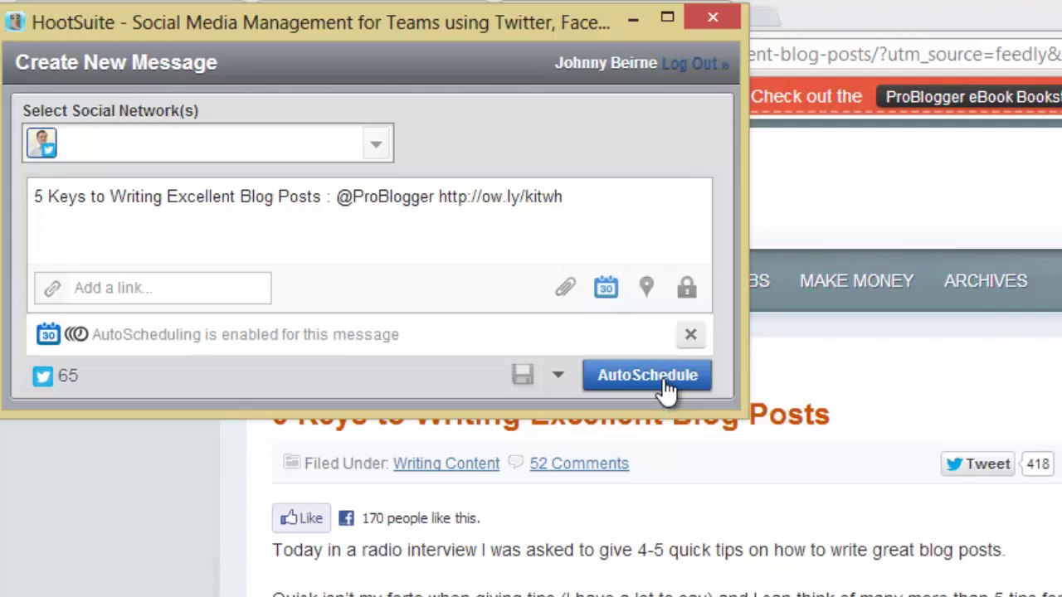
{"action": "left_click", "coordinate": [379, 147]}
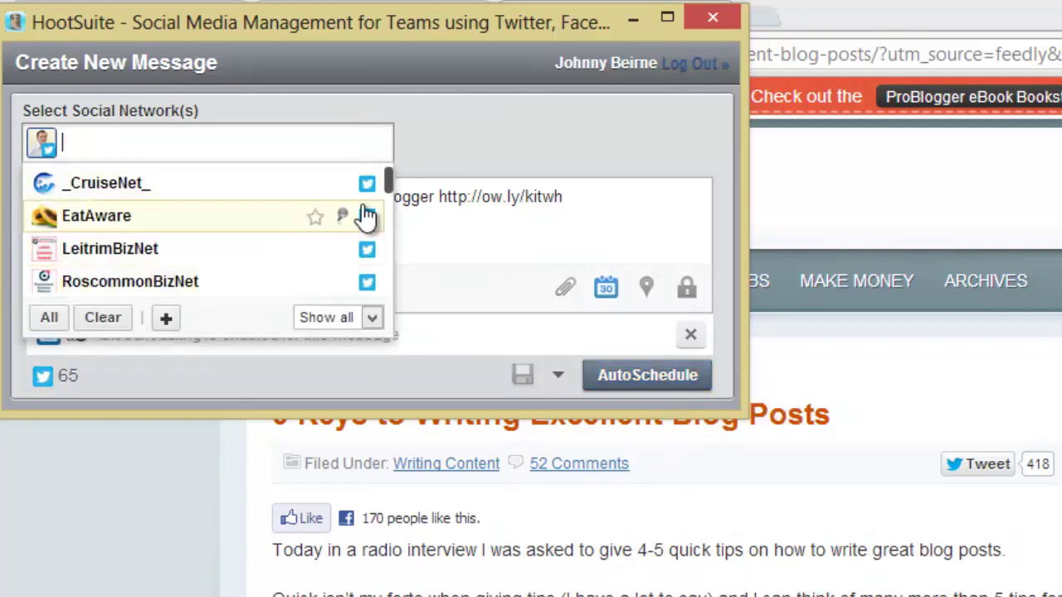
{"action": "left_click", "coordinate": [374, 142]}
{"action": "left_click_drag", "start_coordinate": [394, 184], "coordinate": [384, 283]}
{"action": "left_click", "coordinate": [179, 226]}
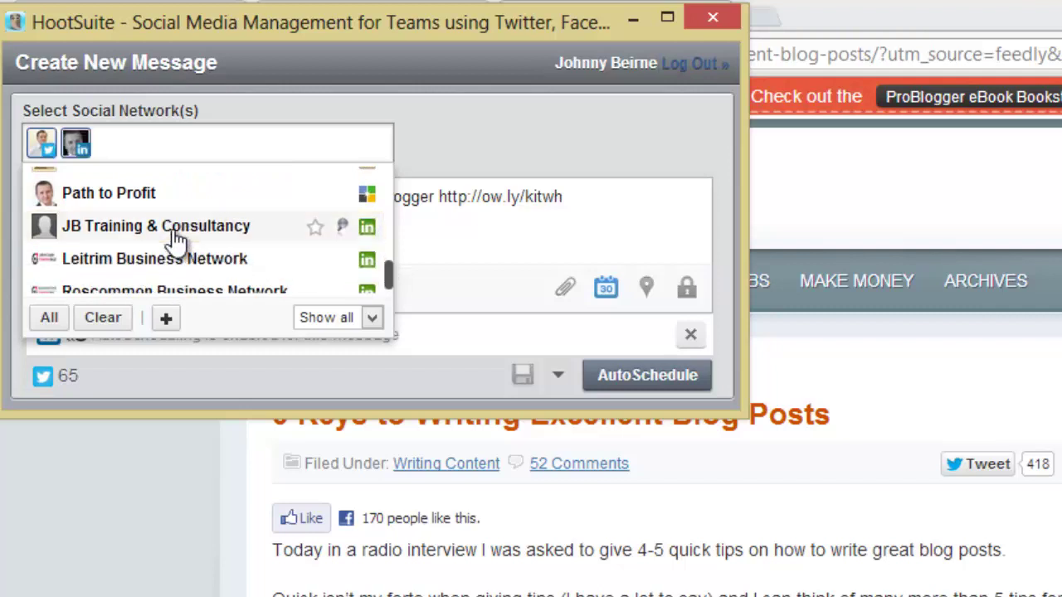
{"action": "left_click", "coordinate": [37, 145]}
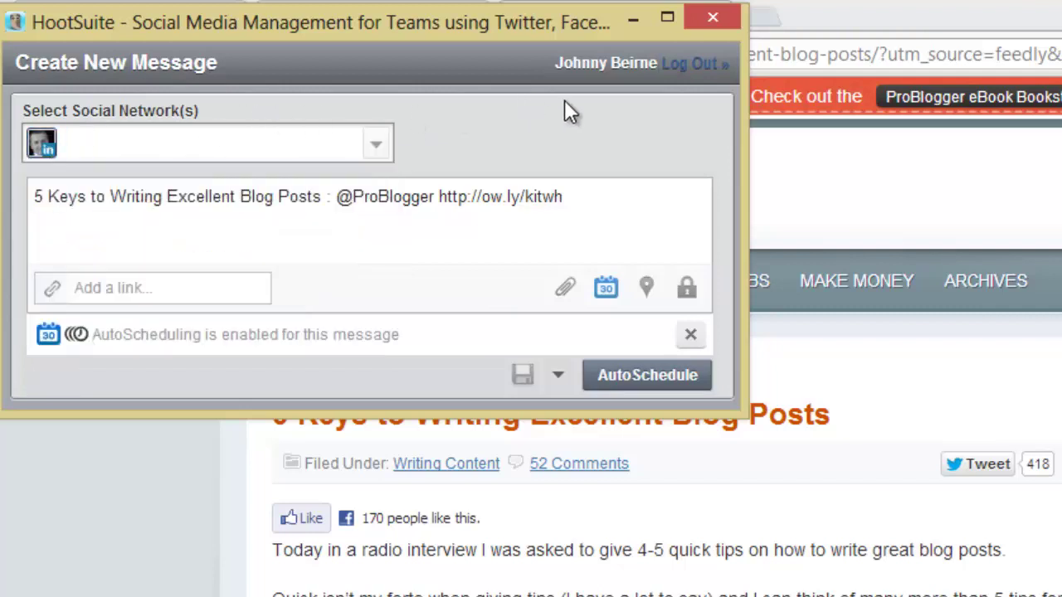
Add the hashtag #blogging after the link in the message and AutoSchedule it.
{"action": "left_click", "coordinate": [191, 282]}
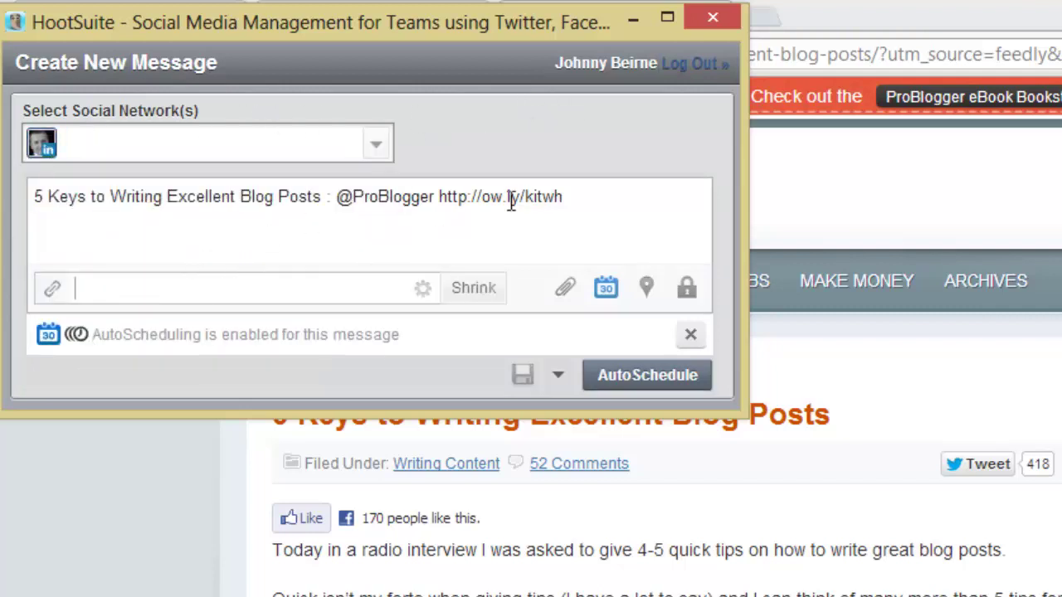
{"action": "left_click", "coordinate": [583, 204]}
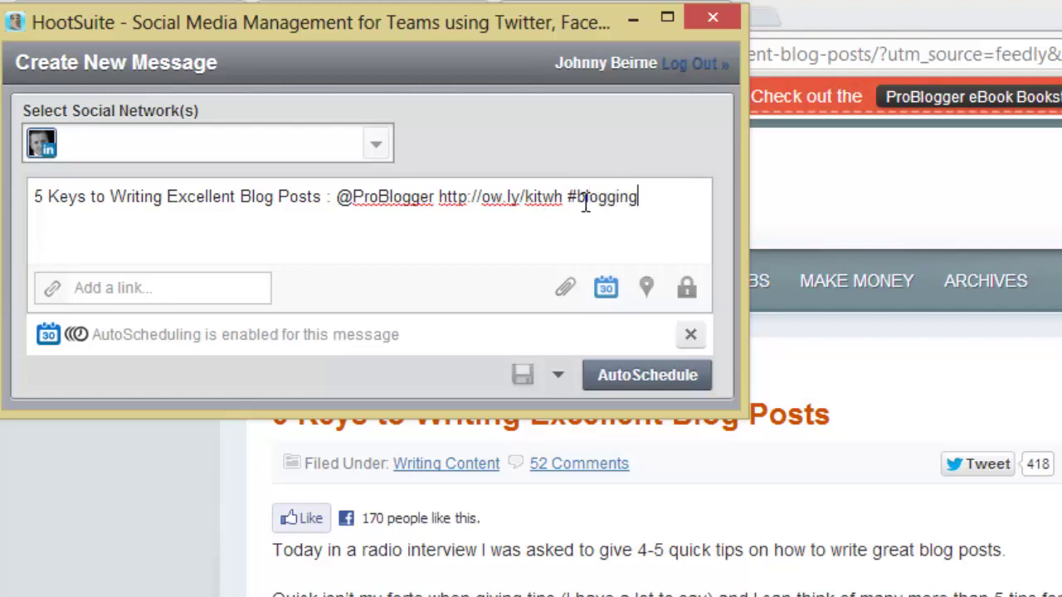
{"action": "left_click", "coordinate": [666, 375]}
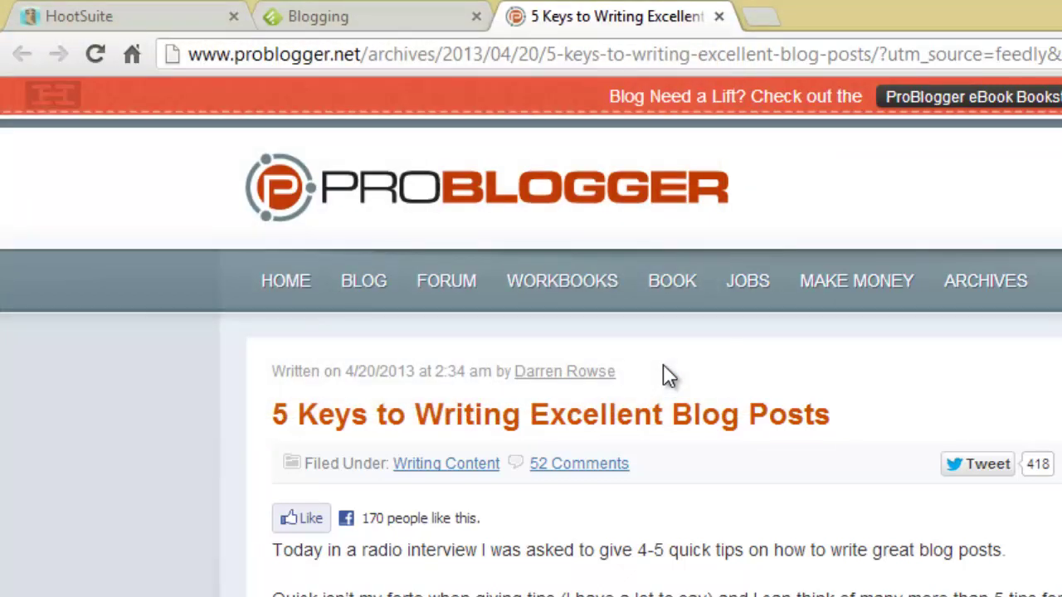
Switch back to HootSuite, view the scheduled messages in the Publisher, and look over the RSS/Atom feed settings.
{"action": "left_click", "coordinate": [64, 18]}
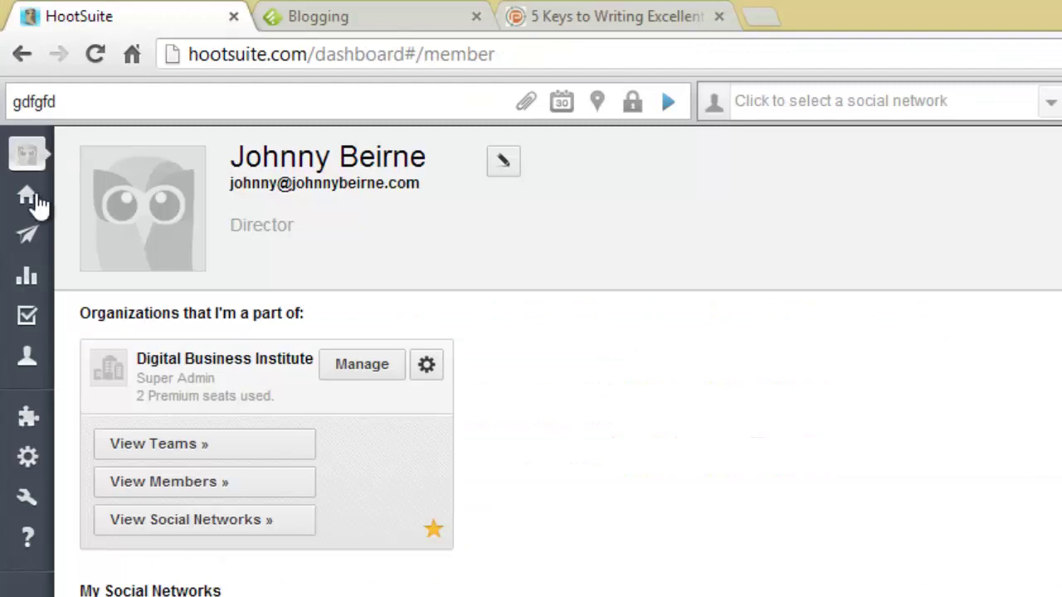
{"action": "left_click", "coordinate": [33, 236]}
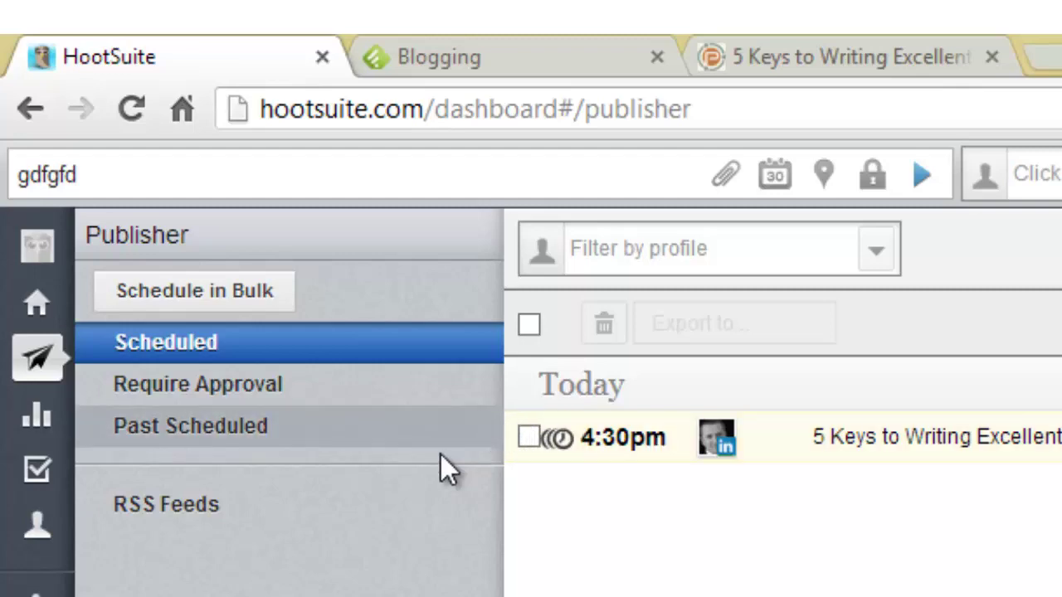
{"action": "left_click", "coordinate": [276, 521]}
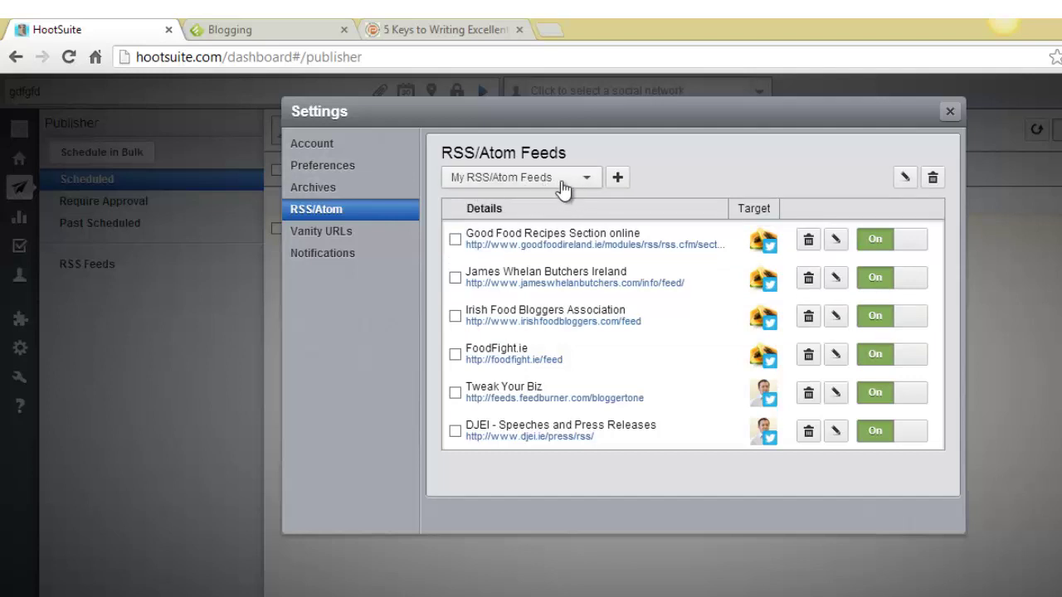
{"action": "left_click", "coordinate": [950, 111]}
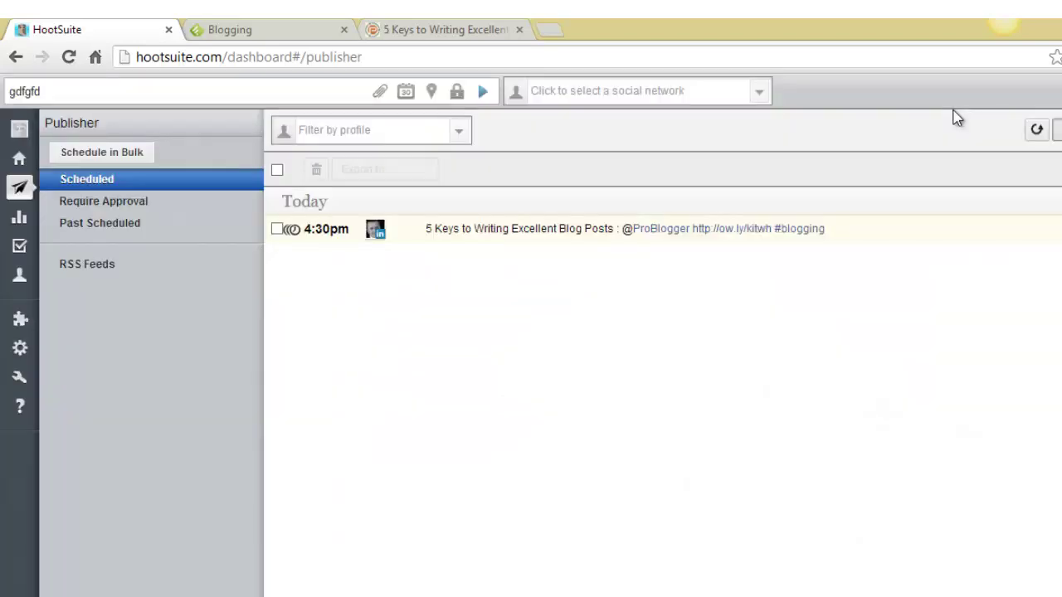
View the member page and the EatAware Twitter streams, and look through EatAware's sent tweets.
{"action": "mouse_move", "coordinate": [28, 157]}
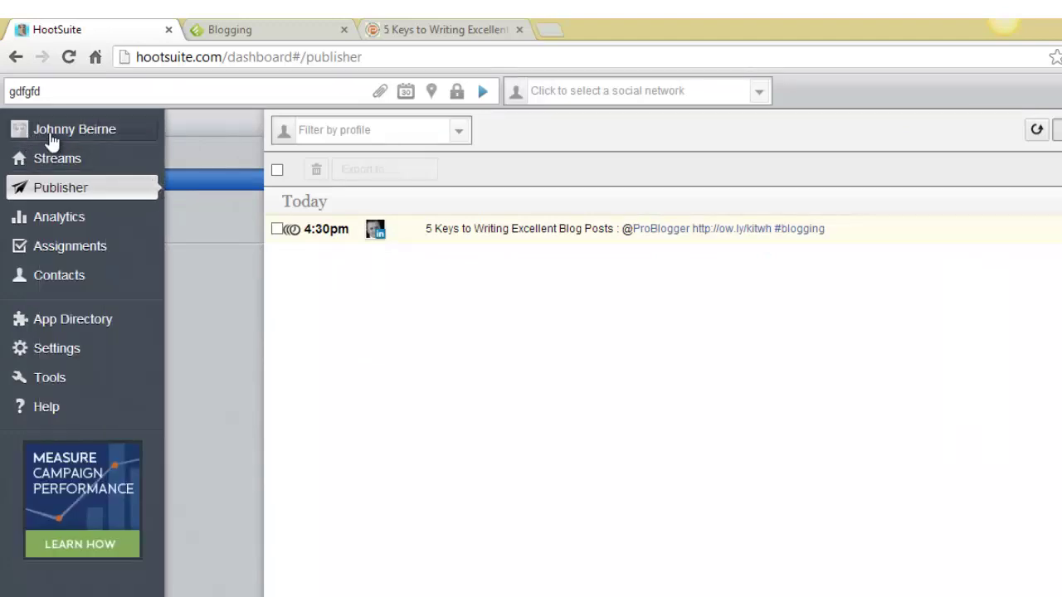
{"action": "left_click", "coordinate": [56, 133]}
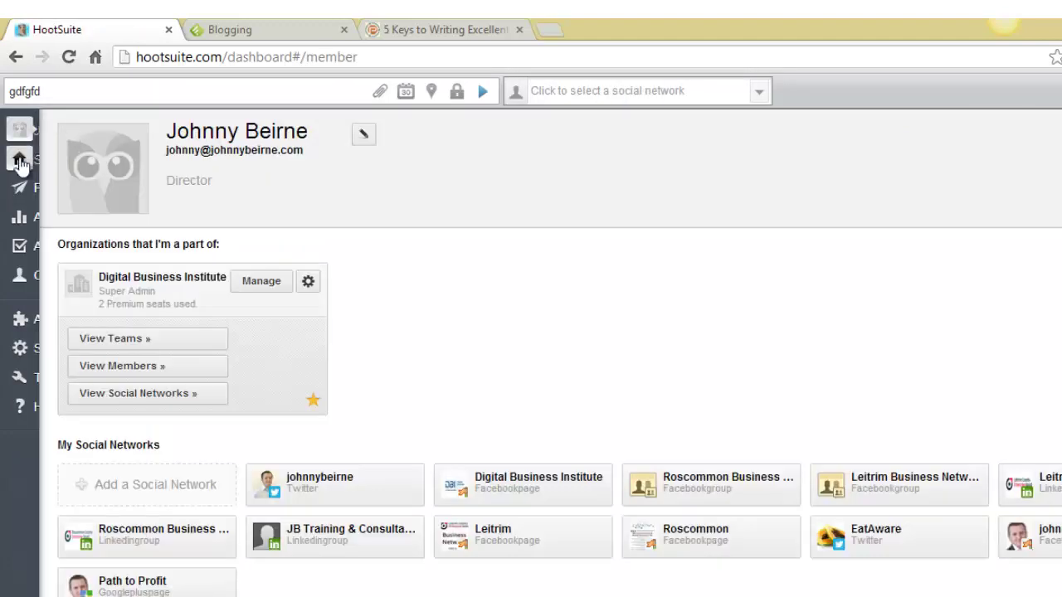
{"action": "left_click", "coordinate": [20, 159]}
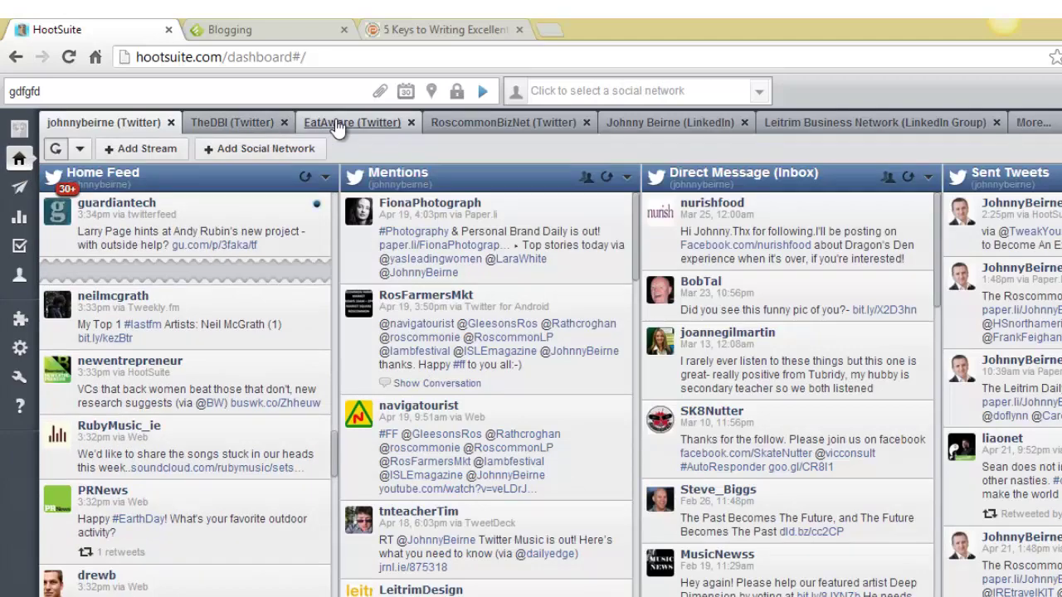
{"action": "left_click", "coordinate": [338, 123]}
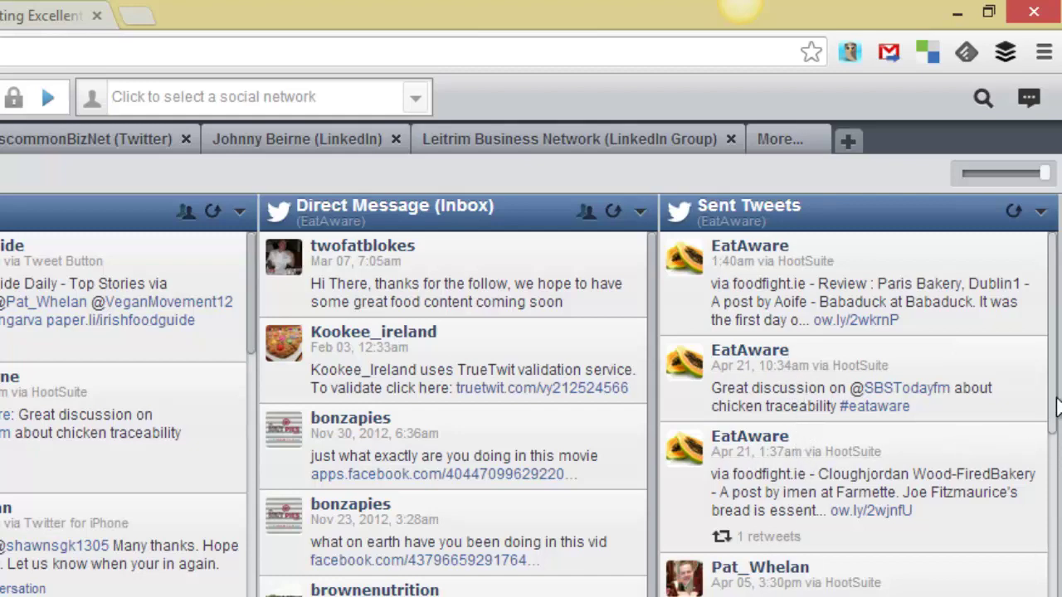
{"action": "left_click_drag", "start_coordinate": [1053, 400], "coordinate": [1054, 507]}
{"action": "scroll", "coordinate": [854, 415], "scroll_direction": "down", "scroll_amount": 2}
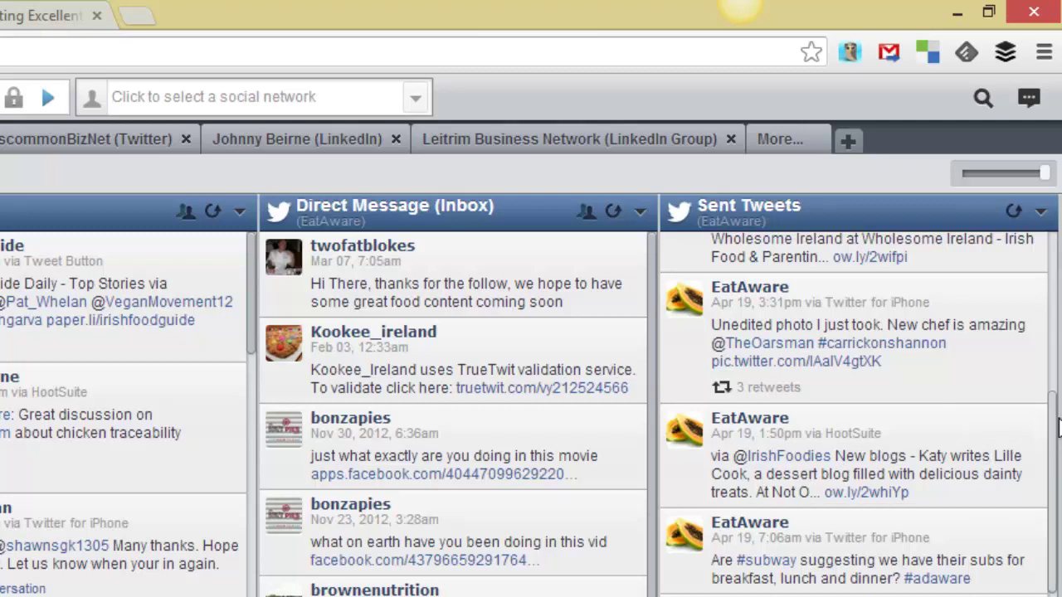
{"action": "left_click_drag", "start_coordinate": [1057, 426], "coordinate": [1057, 593]}
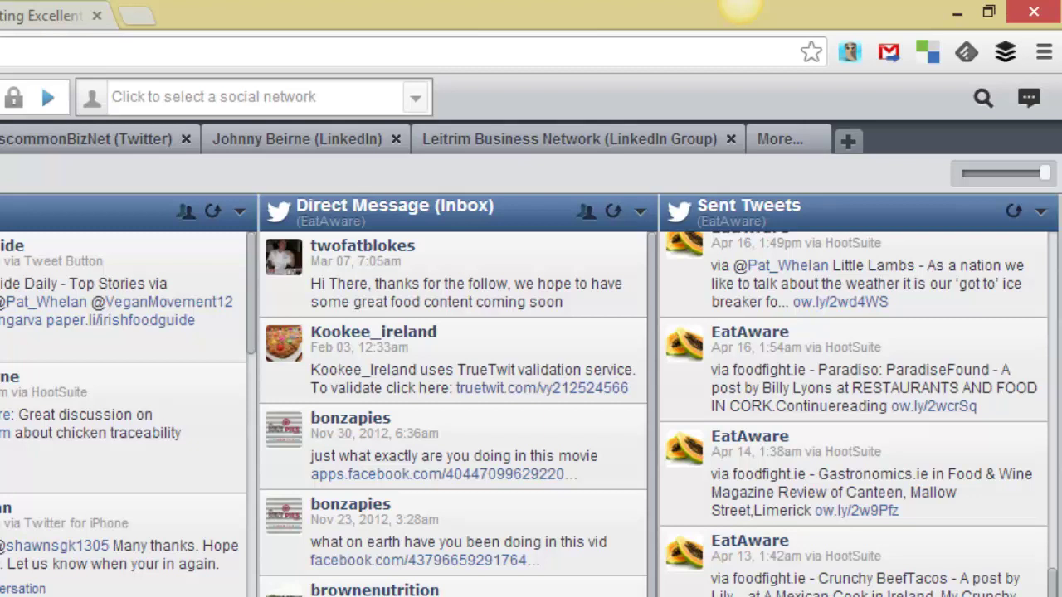
{"action": "left_click_drag", "start_coordinate": [1057, 593], "coordinate": [1054, 253]}
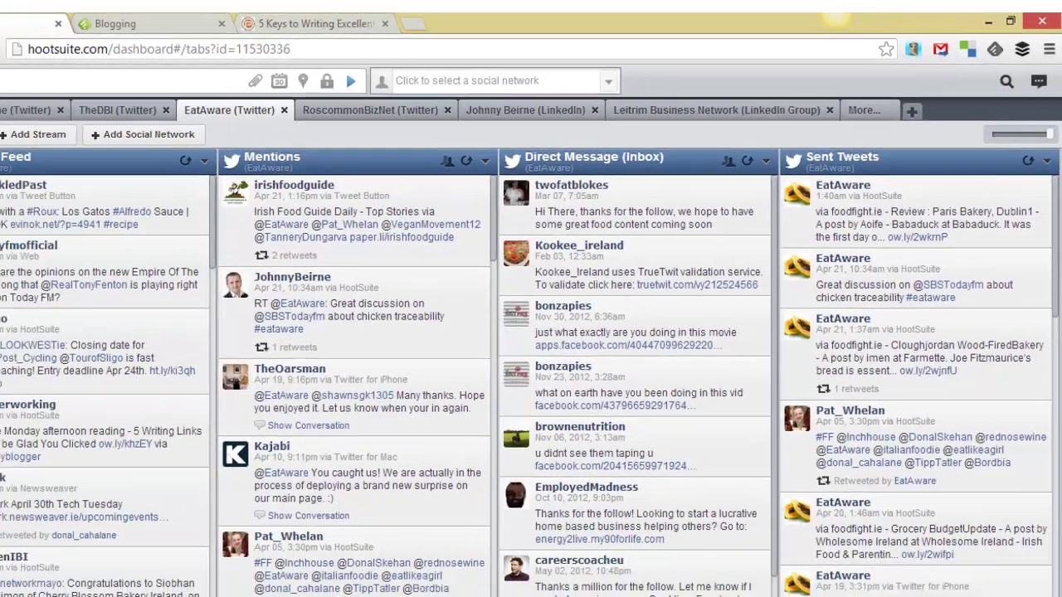
Revisit the member page, return to the streams and display those of the personal Twitter account.
{"action": "left_click", "coordinate": [17, 108]}
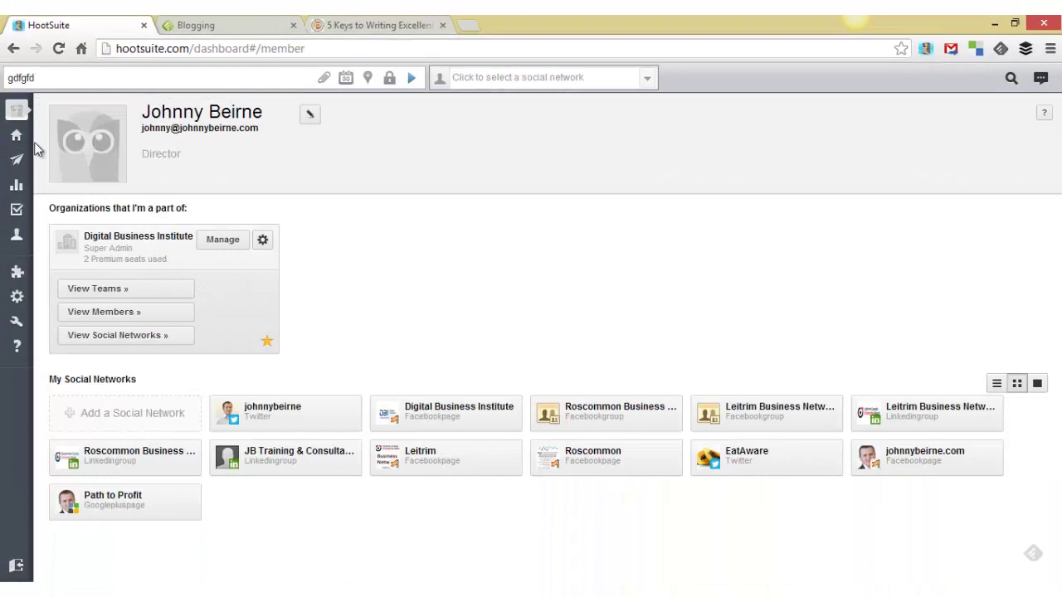
{"action": "left_click", "coordinate": [16, 135]}
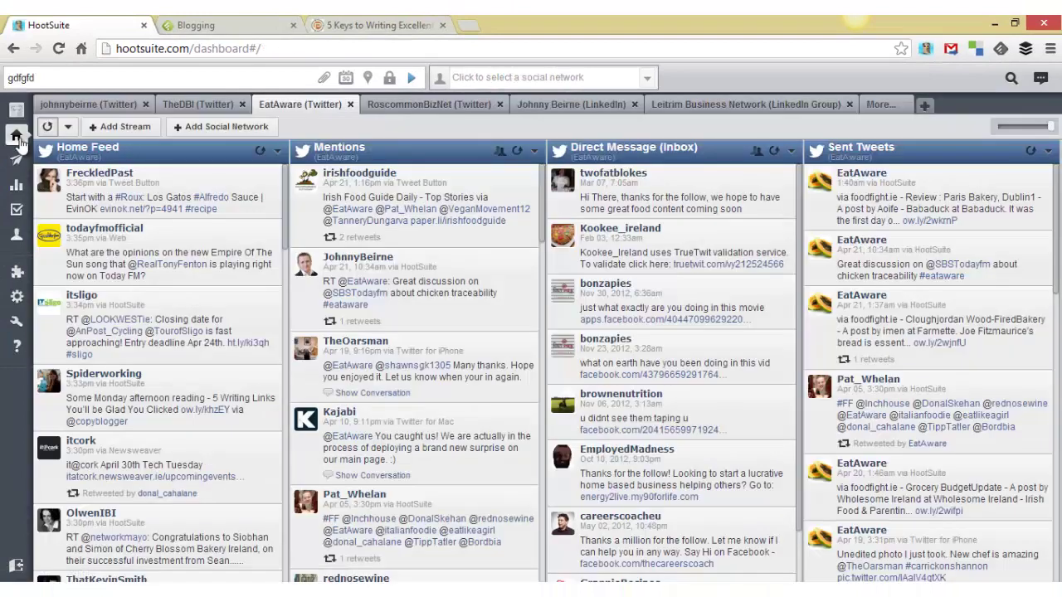
{"action": "left_click", "coordinate": [91, 106]}
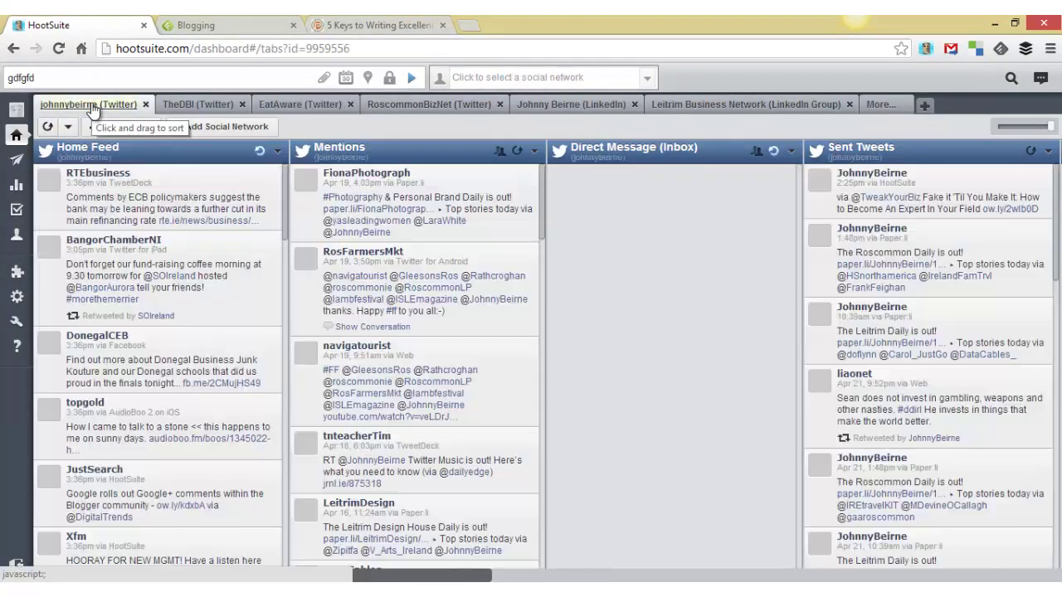